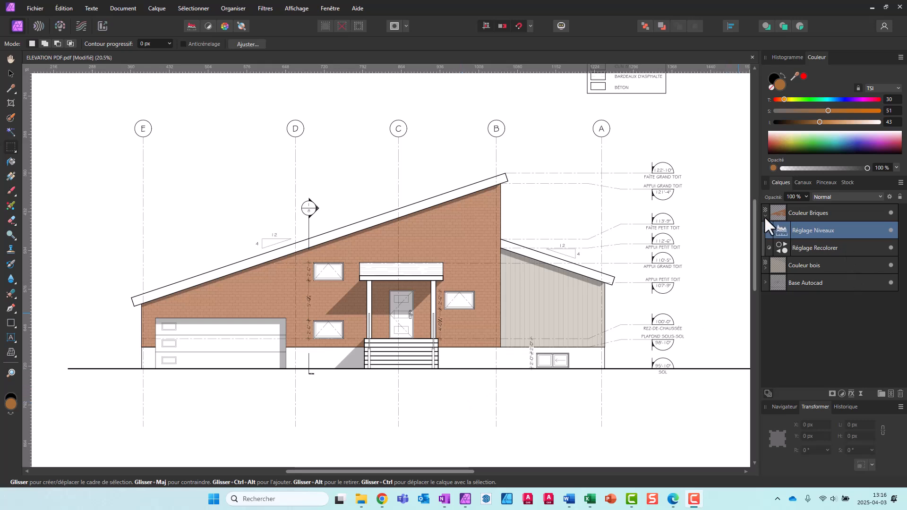
# Collapse the Couleur Briques layer and open BARDEAUX.jpg from the TEXTURES folder
pyautogui.click(764, 216)
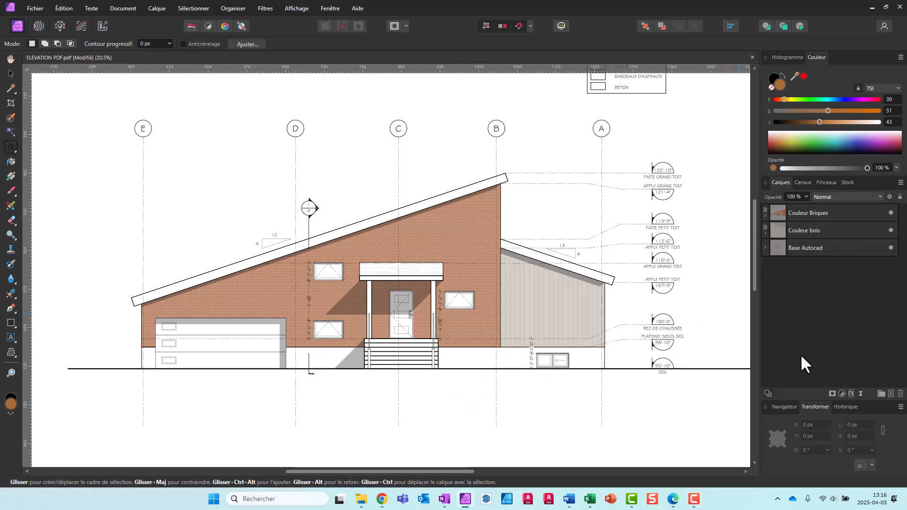
pyautogui.click(40, 7)
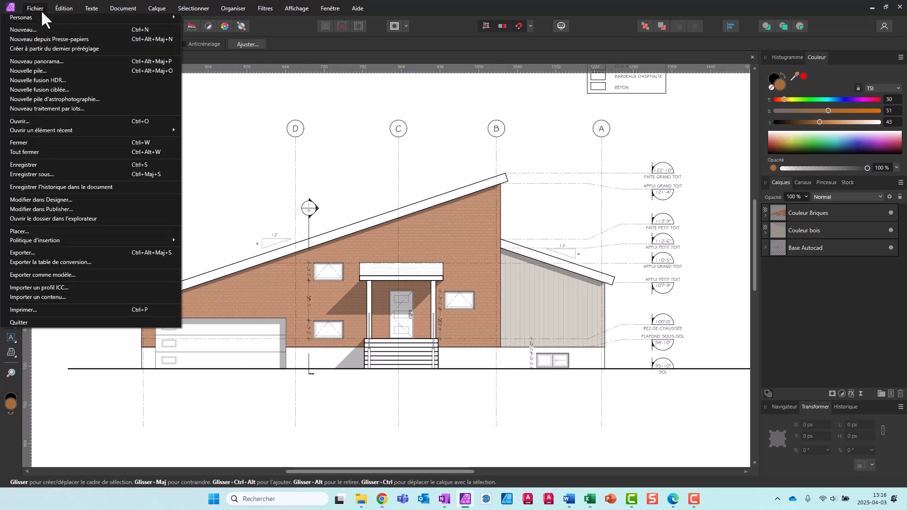
pyautogui.click(54, 119)
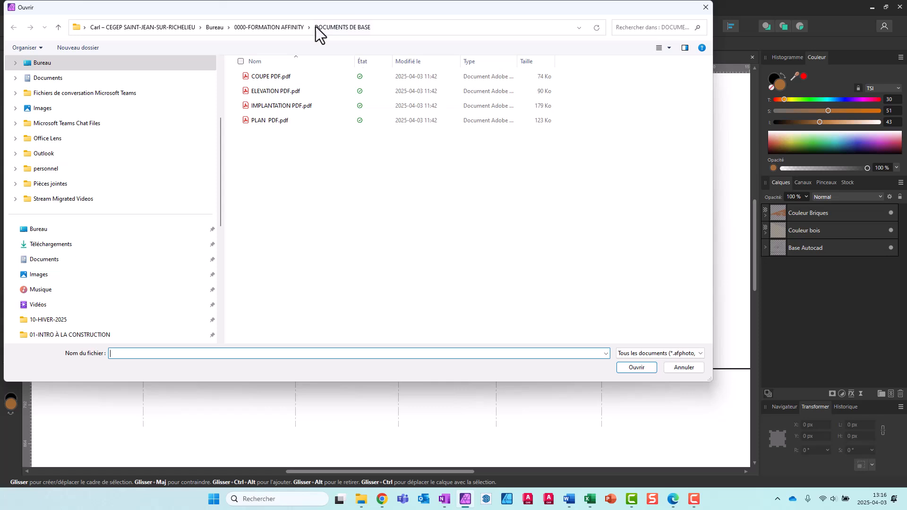
pyautogui.click(281, 26)
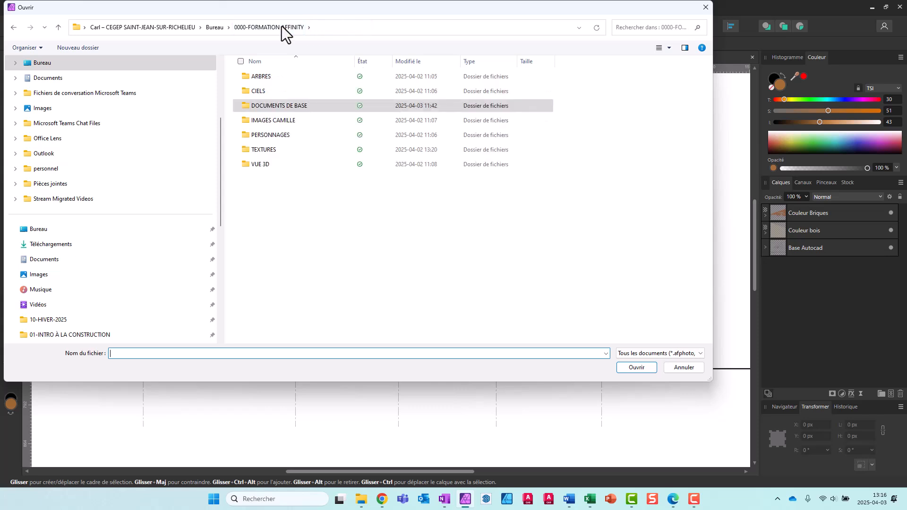
pyautogui.doubleClick(274, 148)
pyautogui.click(317, 77)
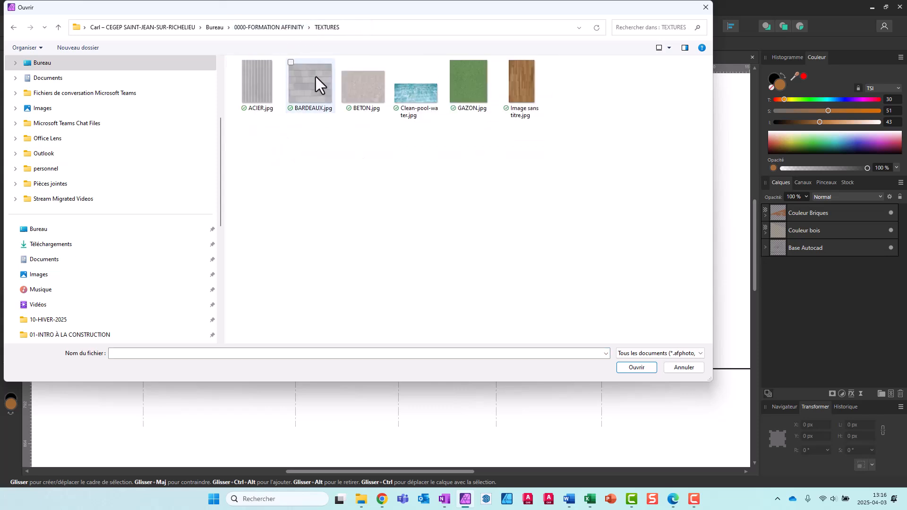
pyautogui.doubleClick(315, 78)
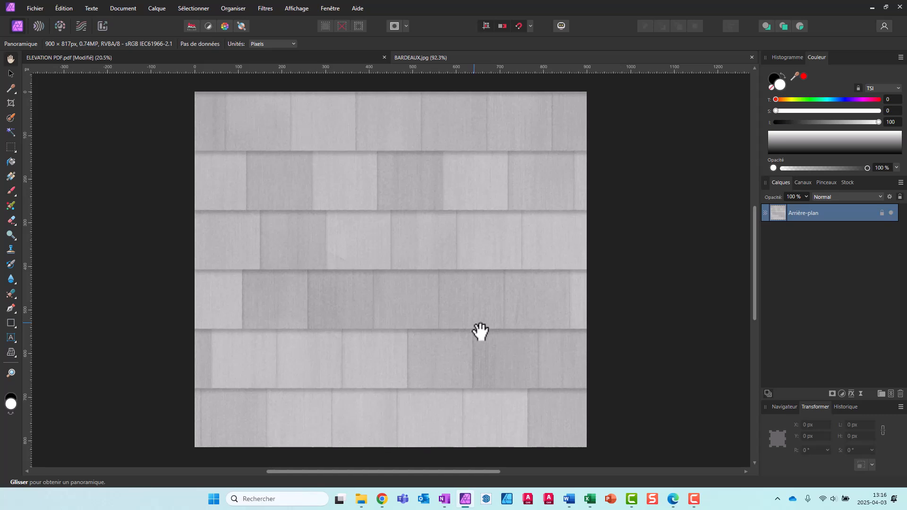
# Copy the entire shingle image and paste it into the ELEVATION PDF document
pyautogui.hotkey('ctrl', 'a')
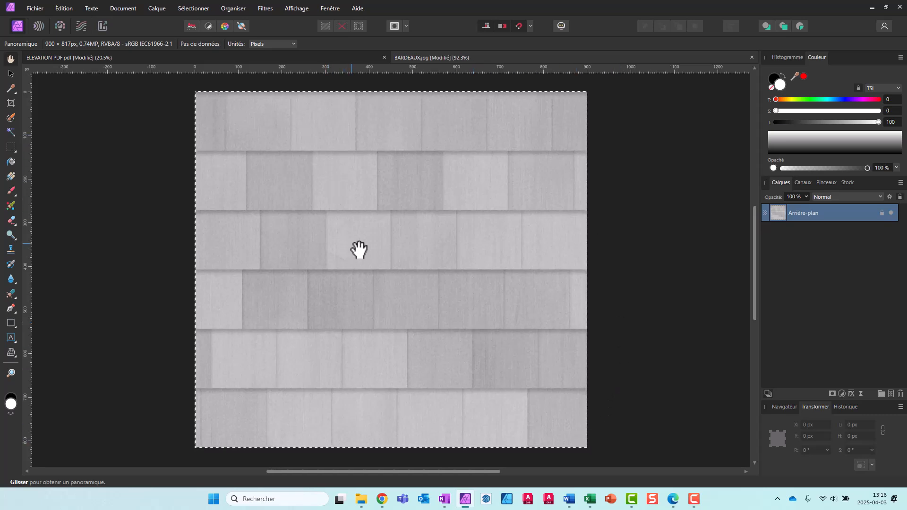
pyautogui.click(131, 58)
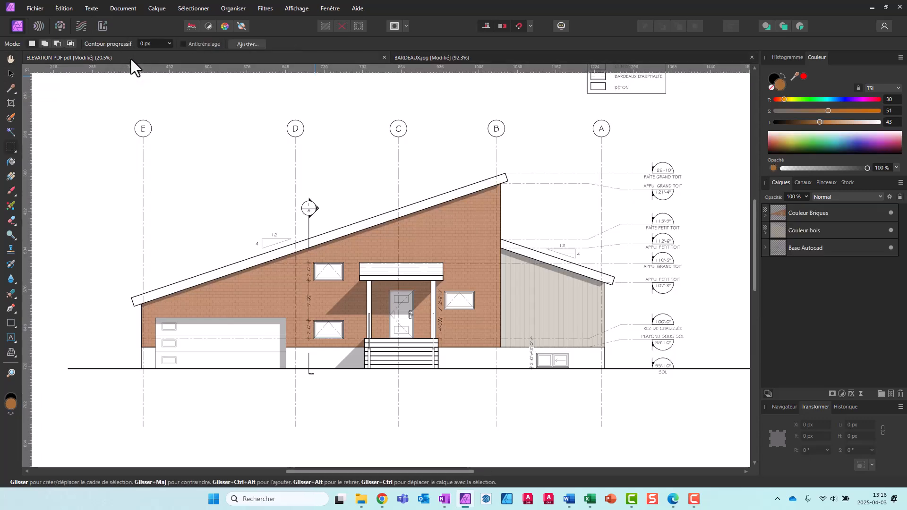
pyautogui.hotkey('ctrl', 'v')
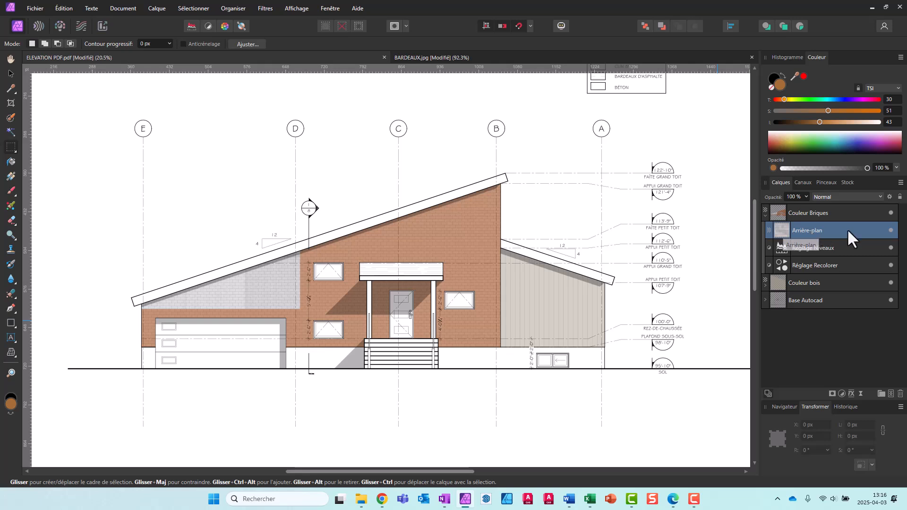
# Move the pasted Arrière-plan layer out of and above the Couleur Briques layer and rename it Bardeaux
pyautogui.moveTo(849, 230); pyautogui.dragTo(849, 206)
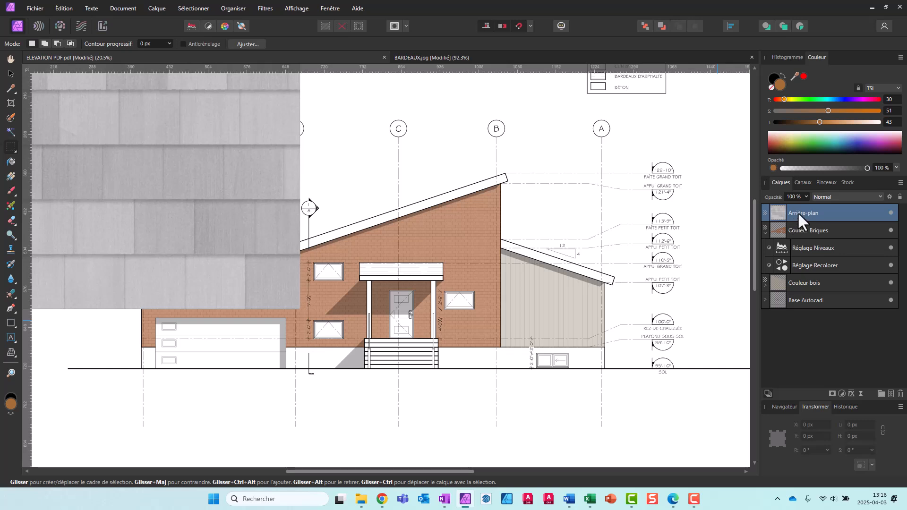
pyautogui.doubleClick(798, 212)
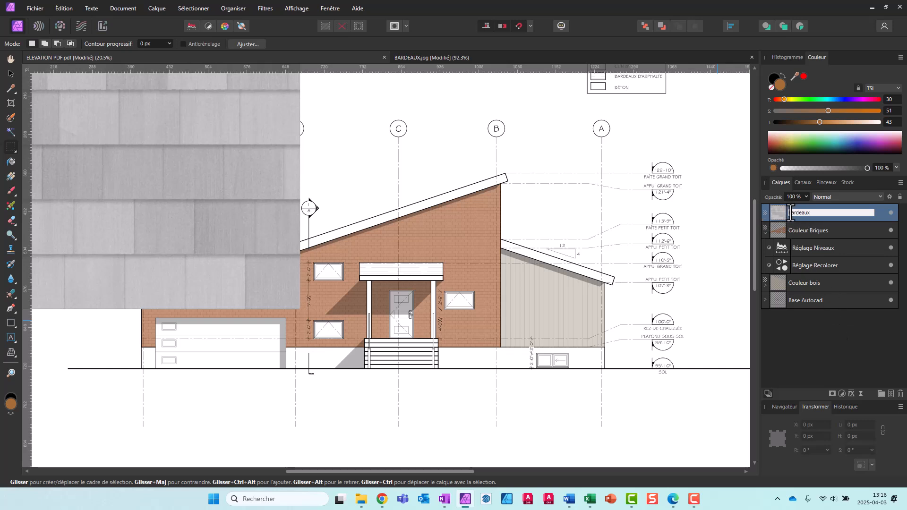
pyautogui.press('Return')
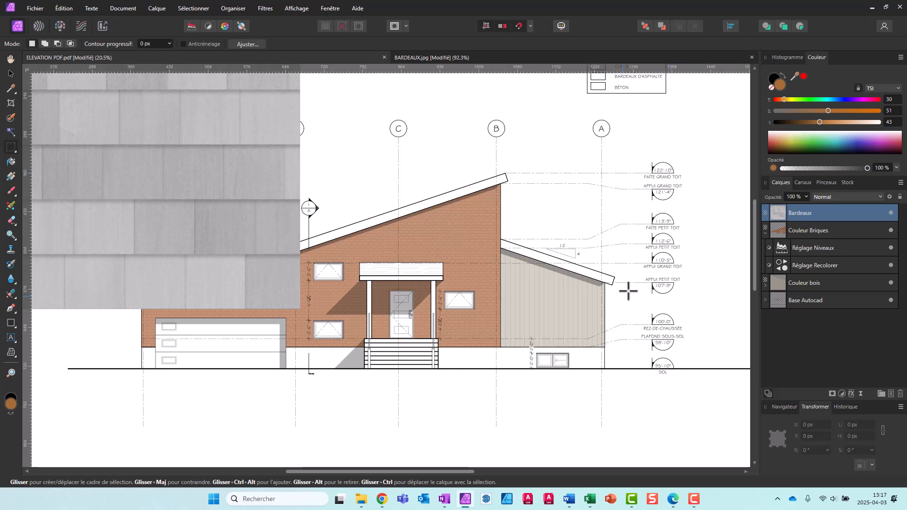
# Move the shingle texture over the house, scale it down and flatten it to about 346 by 135.5 pt
pyautogui.scroll(-2, 654, 320)
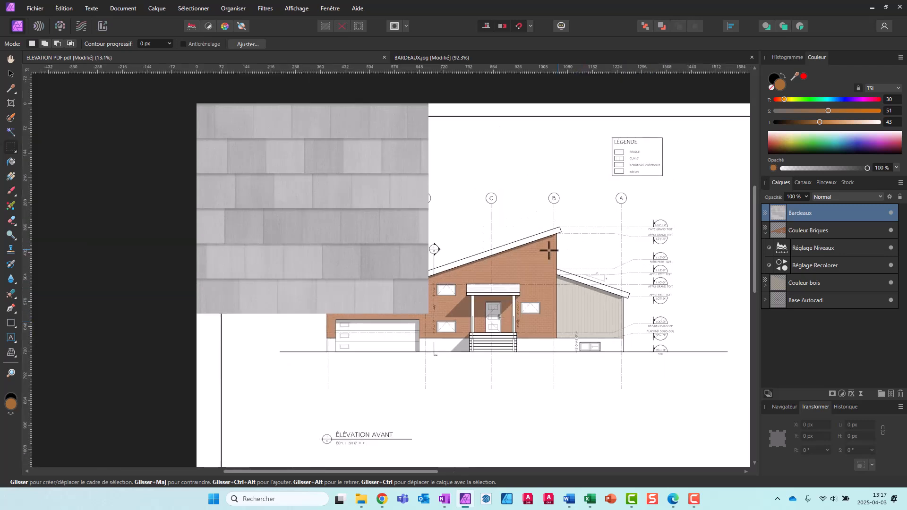
pyautogui.press('v')
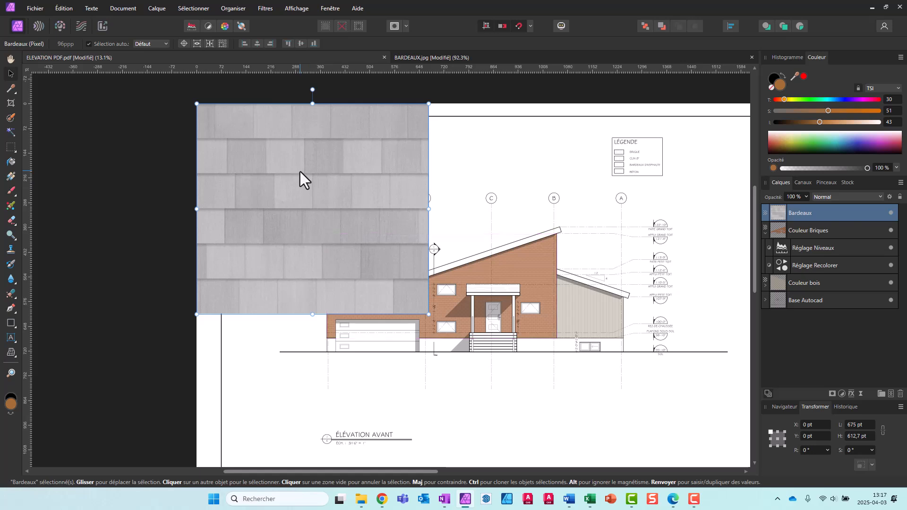
pyautogui.moveTo(299, 182); pyautogui.dragTo(442, 226)
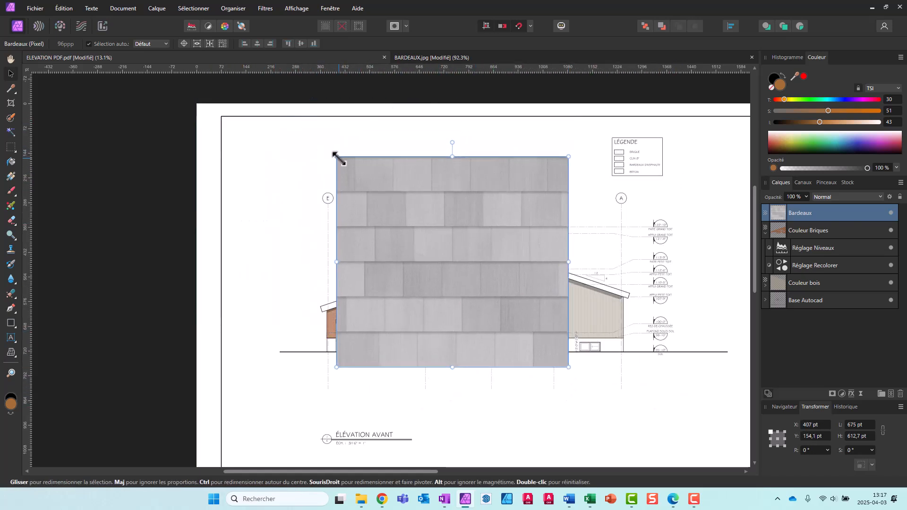
pyautogui.moveTo(345, 163); pyautogui.dragTo(418, 305)
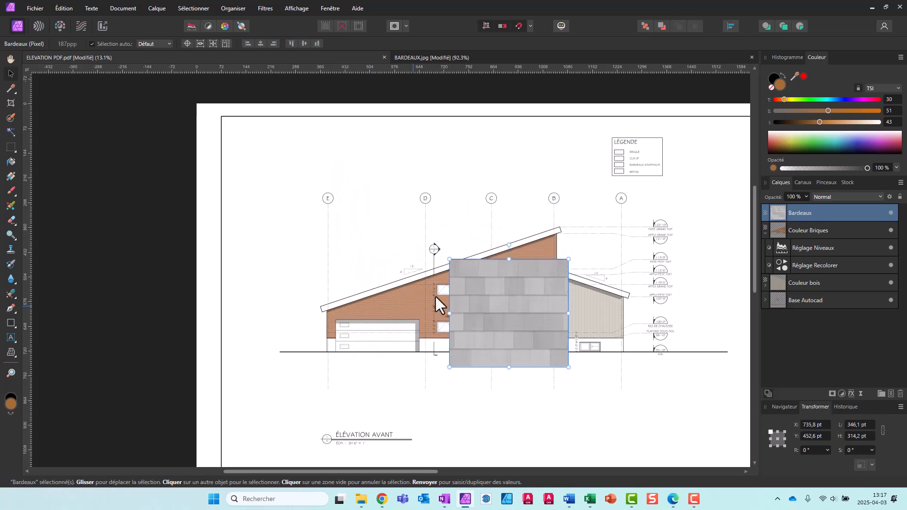
pyautogui.moveTo(508, 259); pyautogui.dragTo(506, 319)
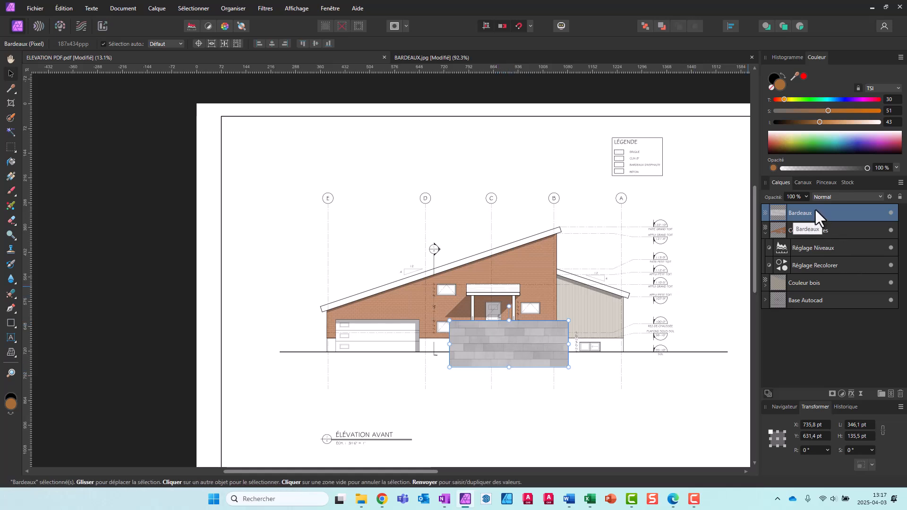
# Set the Bardeaux layer's blend mode to Produit and move the texture over the porch roof
pyautogui.click(830, 196)
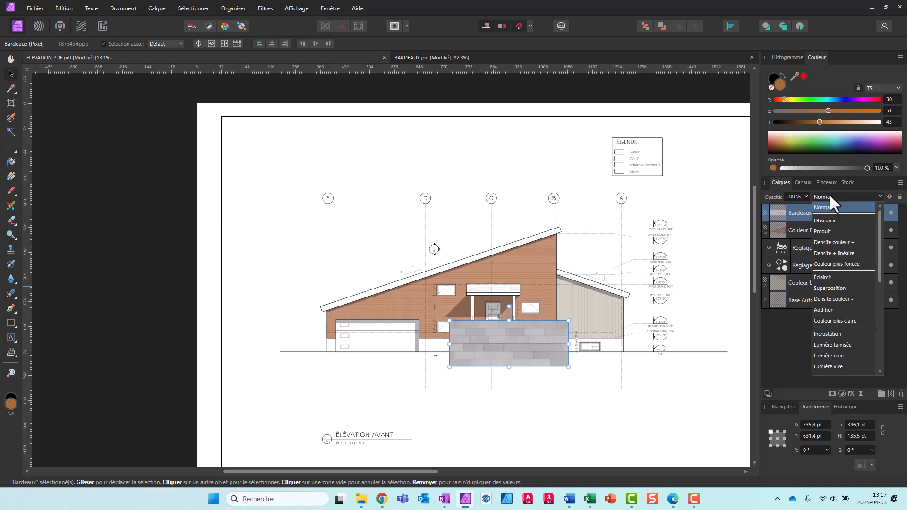
pyautogui.click(821, 231)
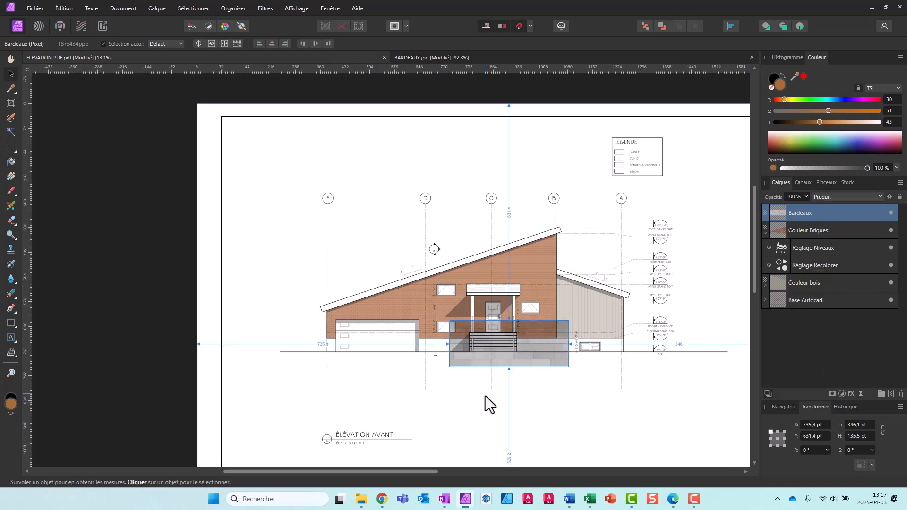
pyautogui.scroll(5, 486, 403)
pyautogui.moveTo(574, 313); pyautogui.dragTo(616, 224)
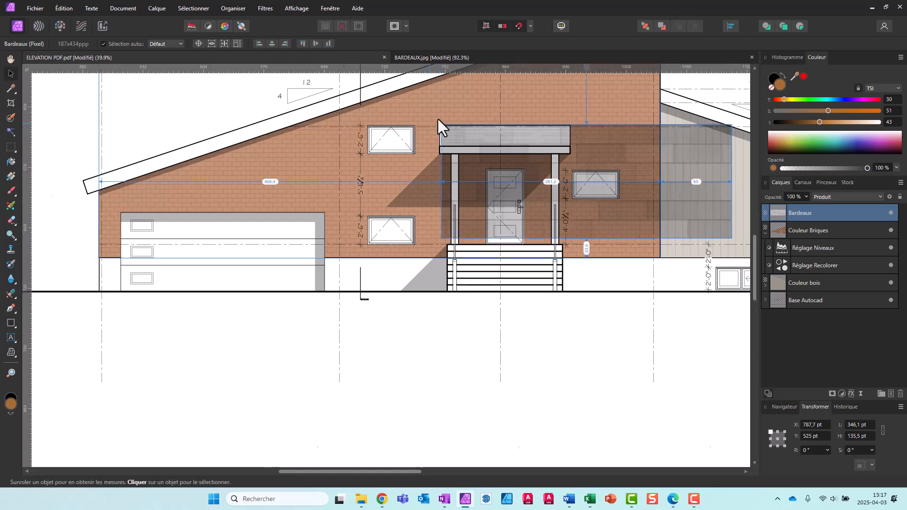
# Nudge the texture to align its upper-left corner with the porch roof's corner, at about X 785.9 pt, Y 525.9 pt
pyautogui.scroll(5, 426, 119)
pyautogui.press('Left')
pyautogui.press('Left')
pyautogui.press('Left')
pyautogui.press('Left')
pyautogui.press('Left')
pyautogui.press('Left')
pyautogui.press('Left')
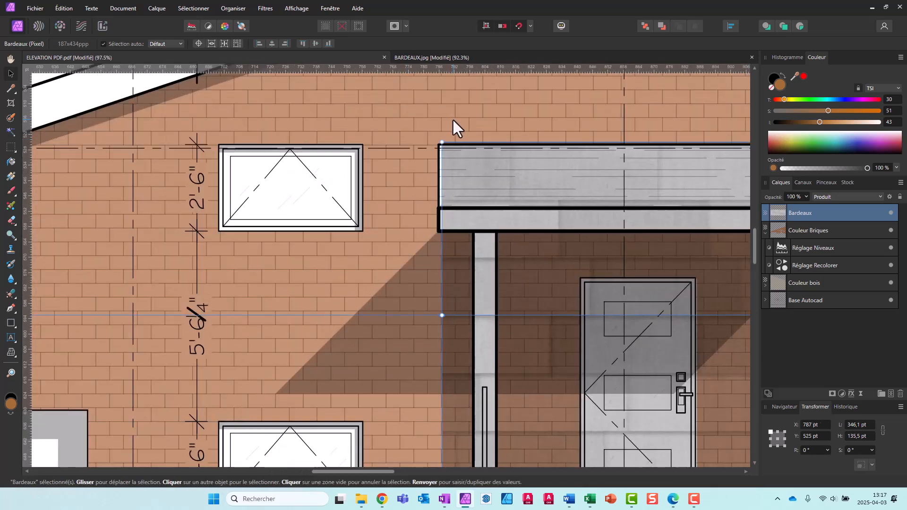
pyautogui.press('Left')
pyautogui.press('Down')
pyautogui.press('Down')
pyautogui.press('Down')
pyautogui.press('Down')
pyautogui.press('Down')
pyautogui.press('Down')
pyautogui.press('Down')
pyautogui.press('Left')
pyautogui.press('Left')
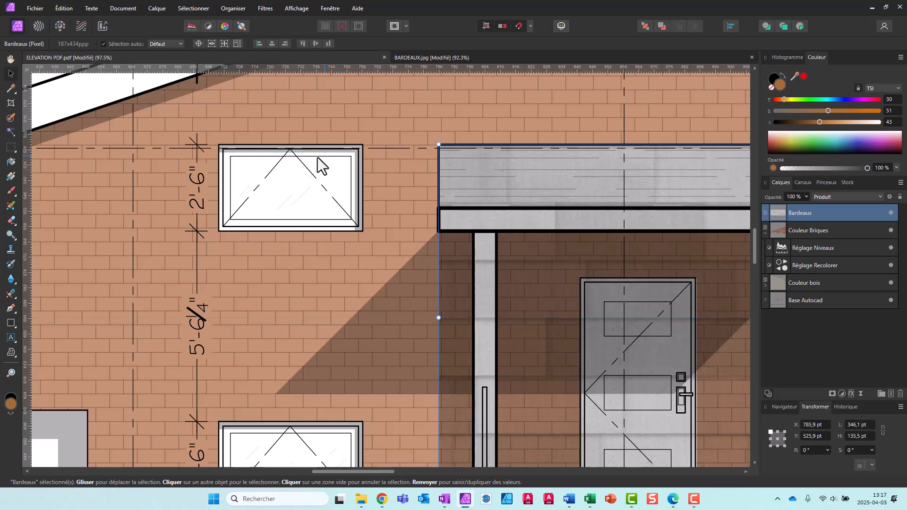
# Scale the shingle texture down from its lower-right corner to about 91.6 by 35.9 pt
pyautogui.scroll(-3, 317, 160)
pyautogui.scroll(-1, 317, 157)
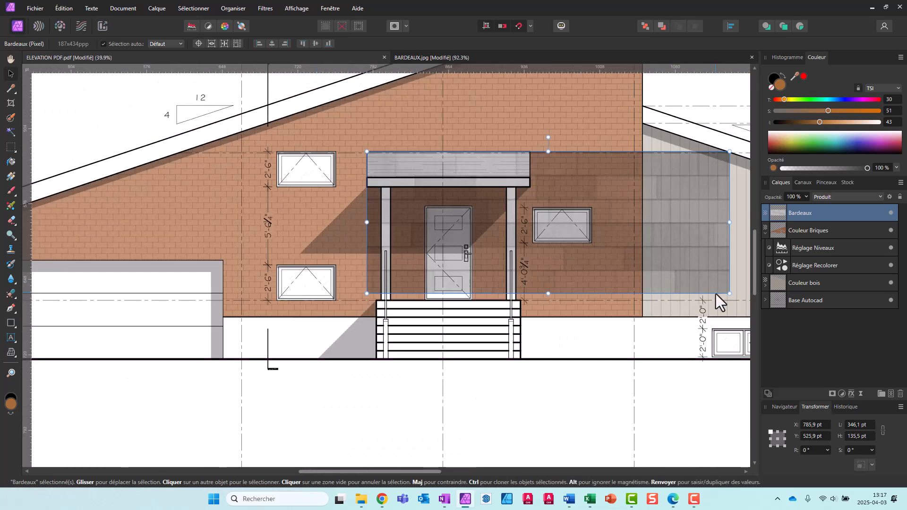
pyautogui.moveTo(729, 294); pyautogui.dragTo(533, 212)
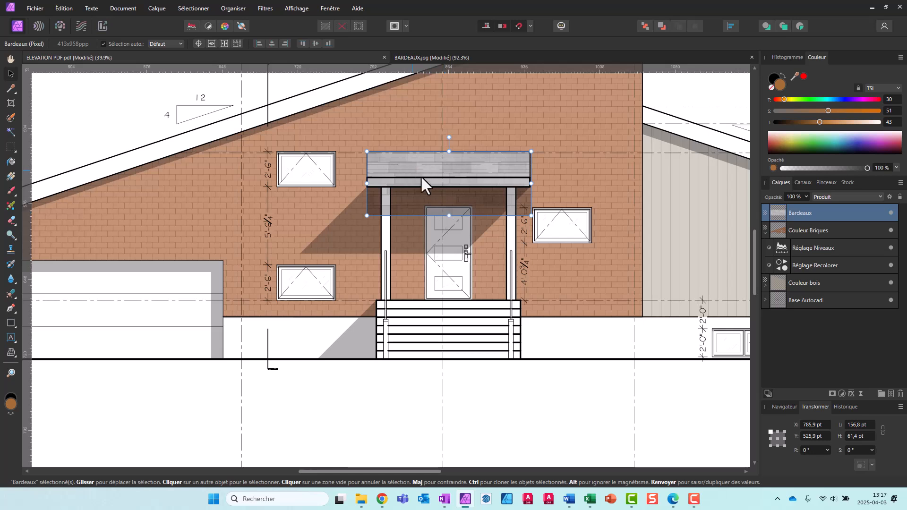
pyautogui.moveTo(528, 211); pyautogui.dragTo(465, 165)
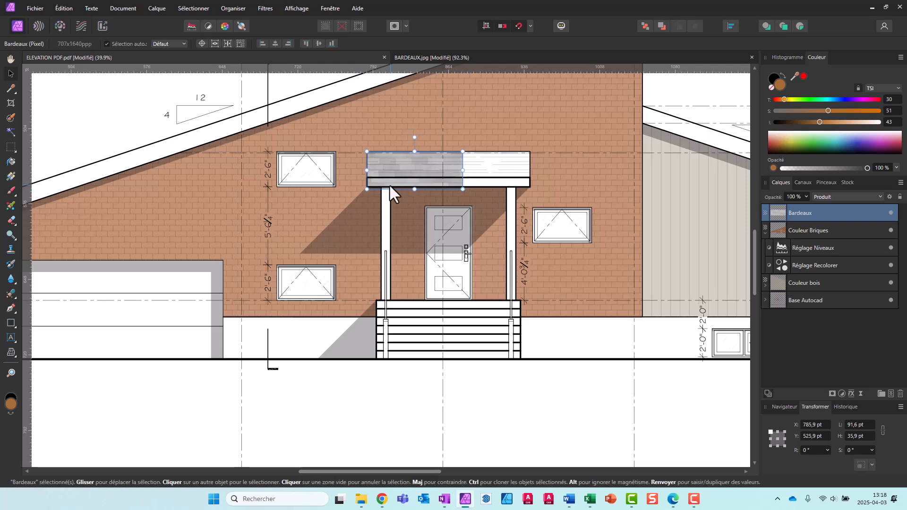
# Return the Bardeaux layer's blend mode to Normal and enlarge the texture slightly to about 93.8 by 36.7 pt
pyautogui.scroll(6, 385, 184)
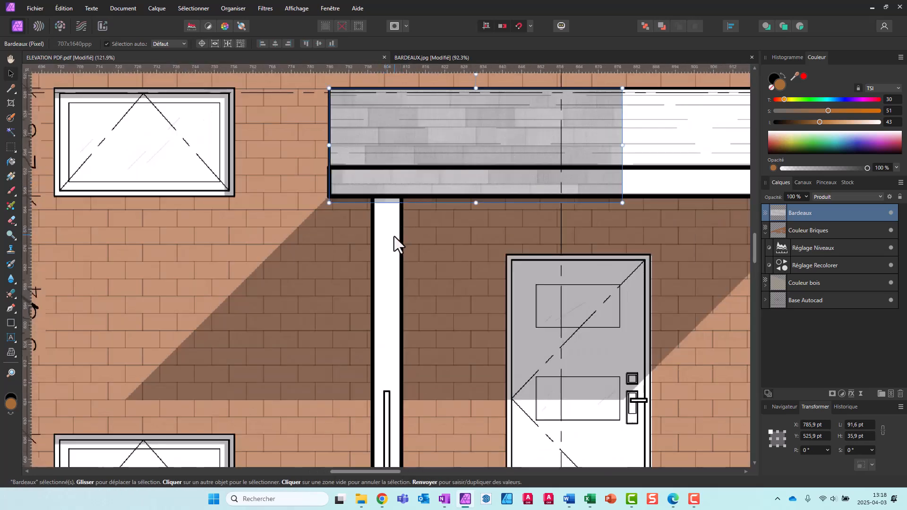
pyautogui.click(879, 198)
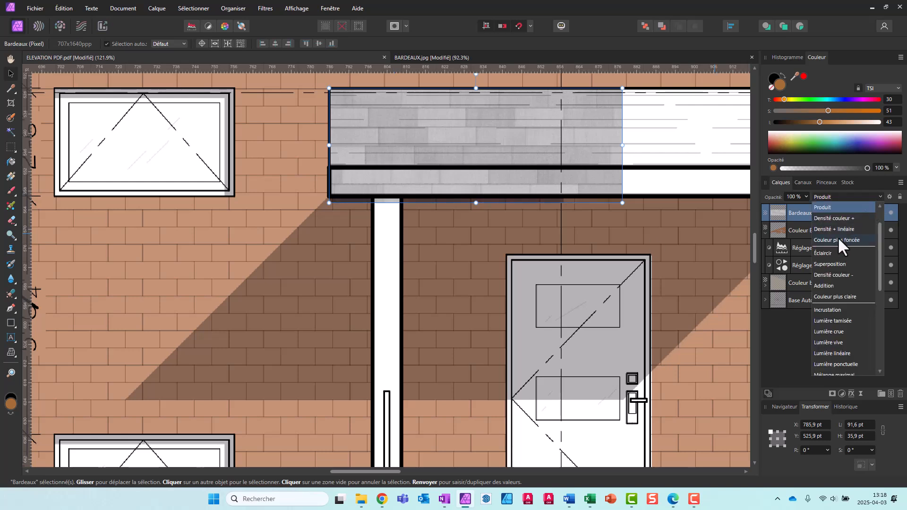
pyautogui.scroll(2, 840, 217)
pyautogui.click(835, 206)
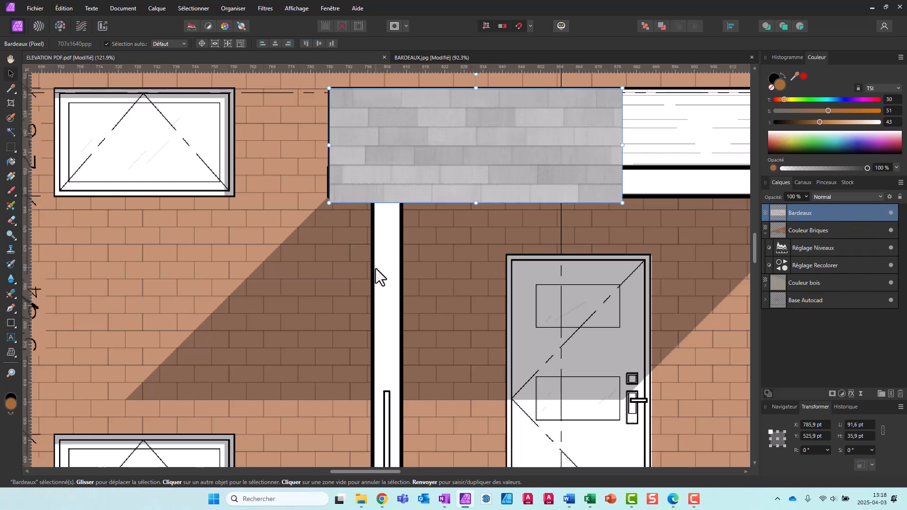
pyautogui.scroll(-4, 423, 279)
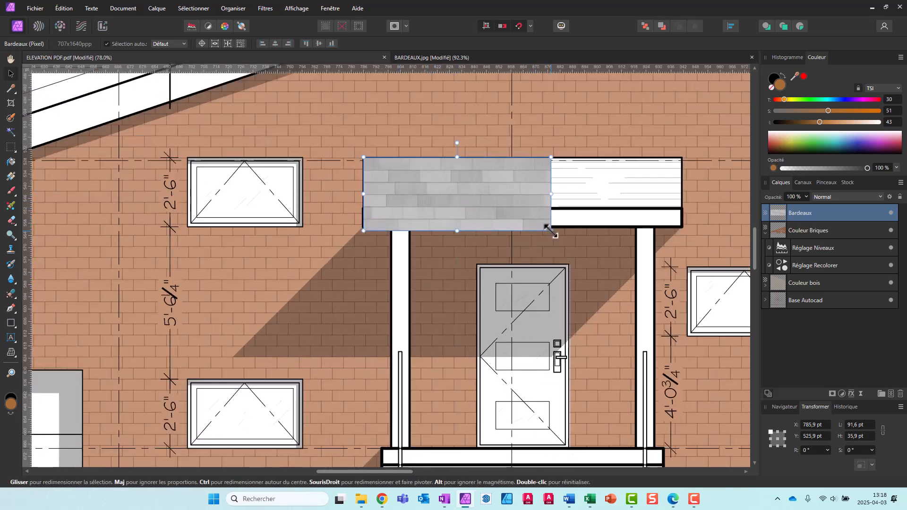
pyautogui.moveTo(548, 230); pyautogui.dragTo(555, 232)
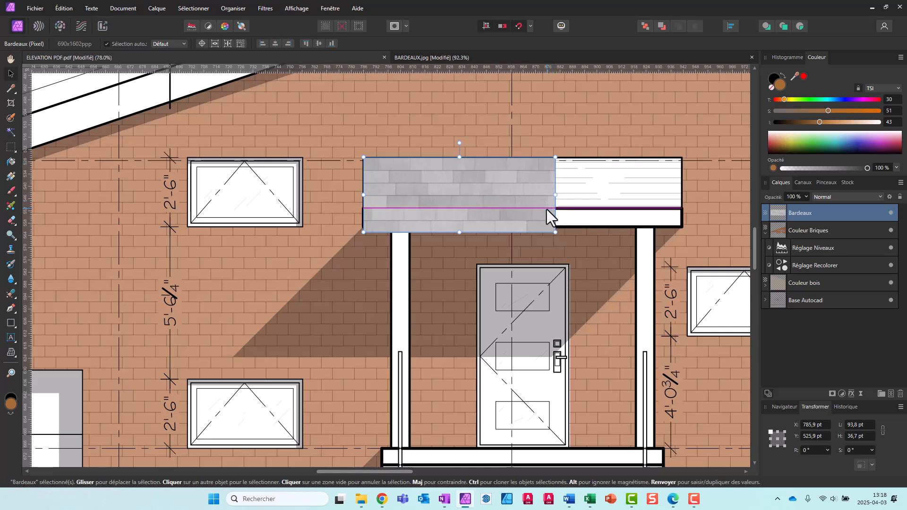
# Select a rectangular area over the porch fascia, about 683 by 115 px, and delete the Bardeaux texture inside it
pyautogui.click(566, 214)
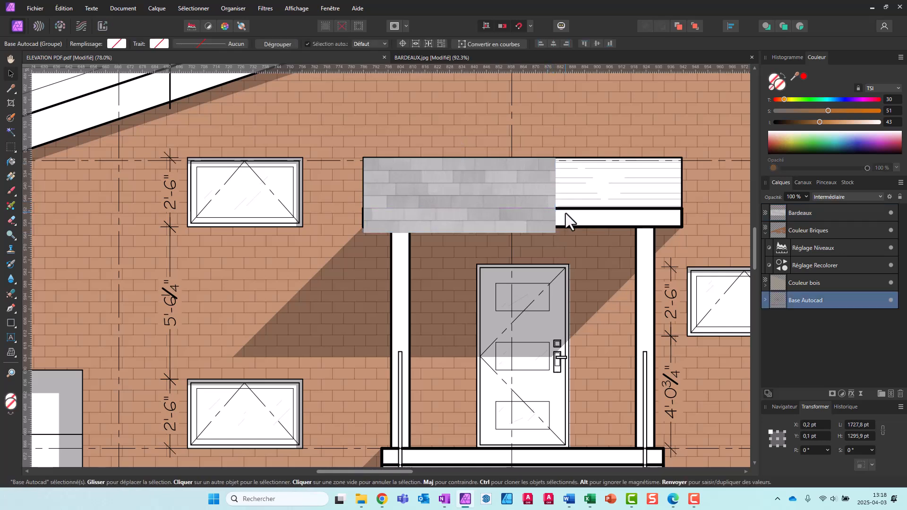
pyautogui.click(845, 208)
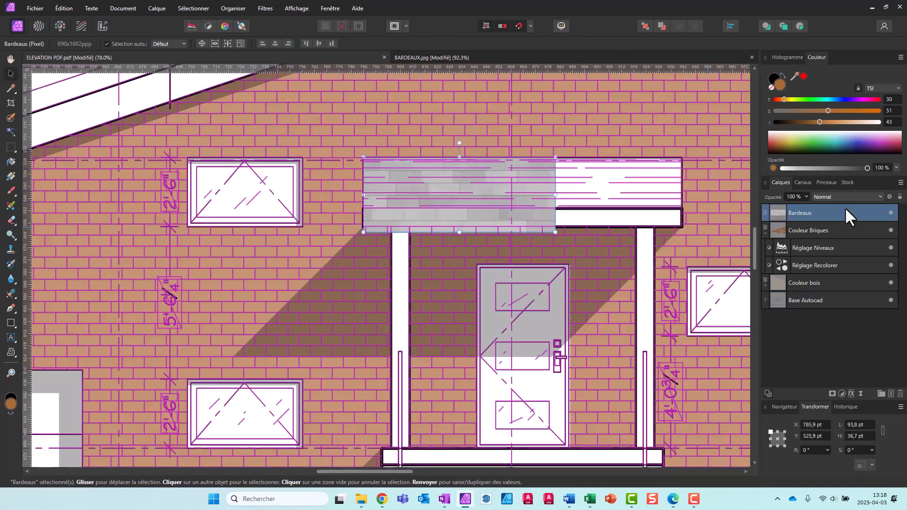
pyautogui.click(12, 146)
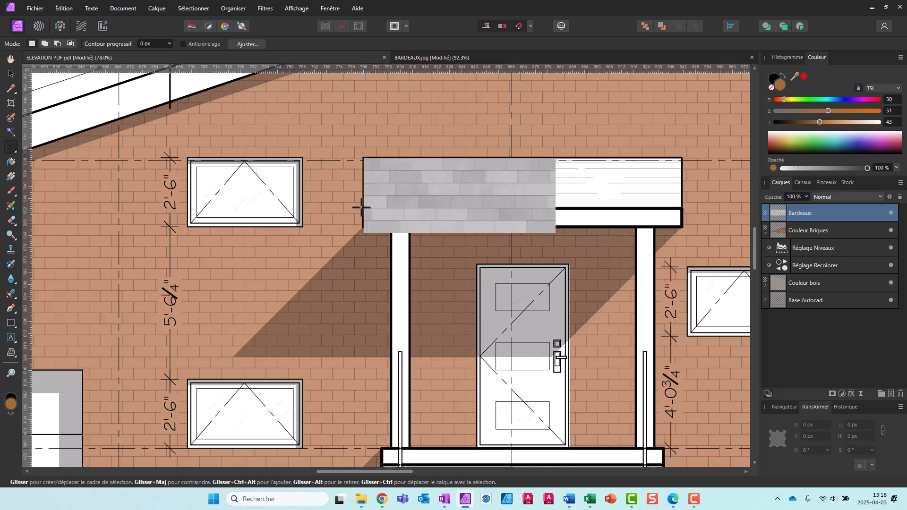
pyautogui.moveTo(362, 208); pyautogui.dragTo(614, 250)
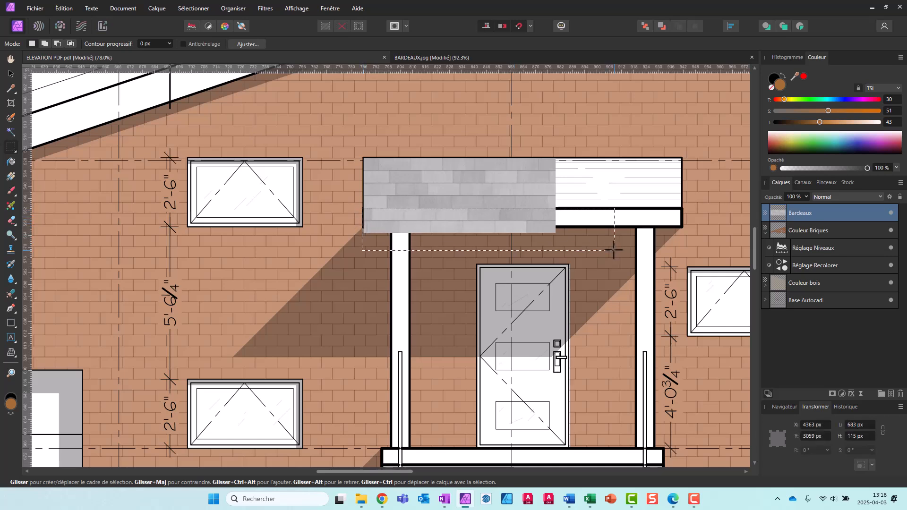
pyautogui.press('Delete')
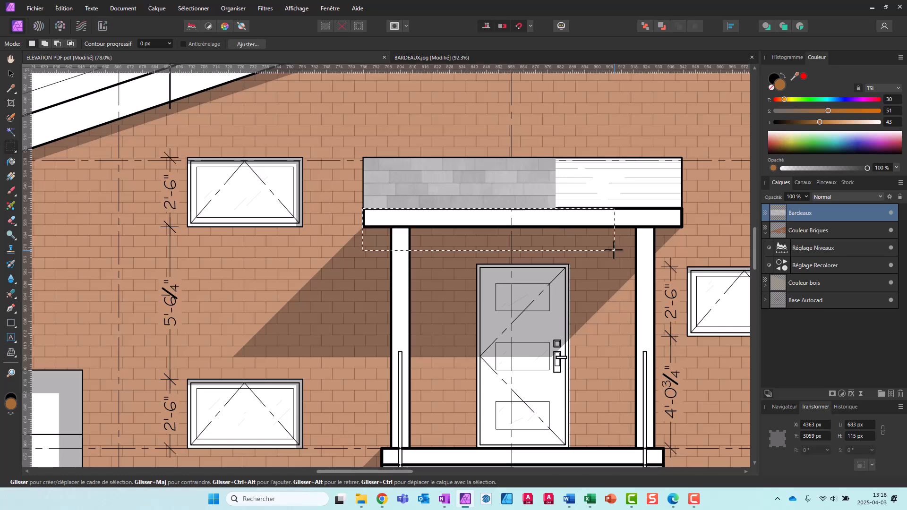
# Clear the selection and duplicate the Bardeaux layer
pyautogui.hotkey('ctrl', 'd')
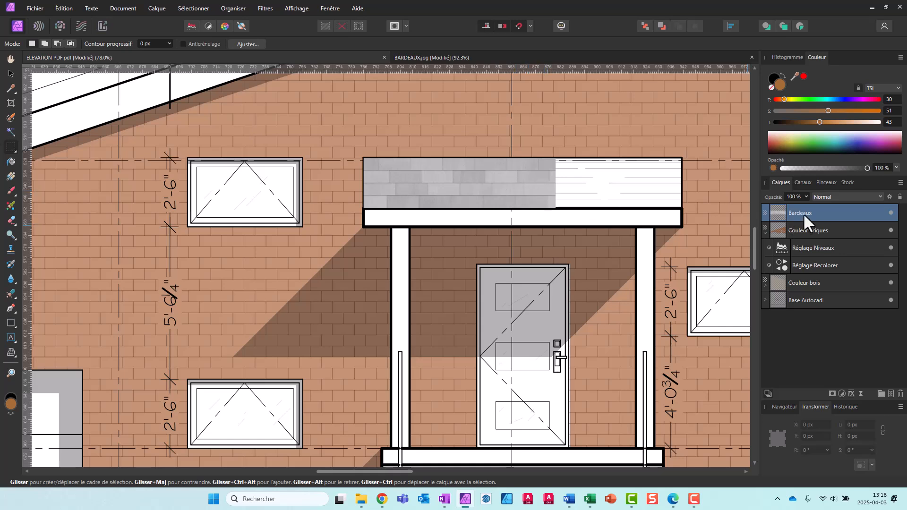
pyautogui.doubleClick(840, 212)
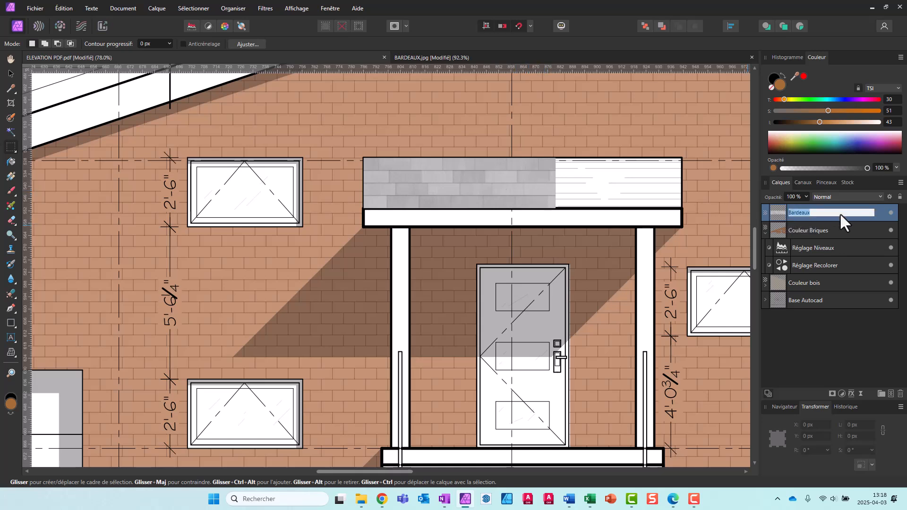
pyautogui.click(837, 362)
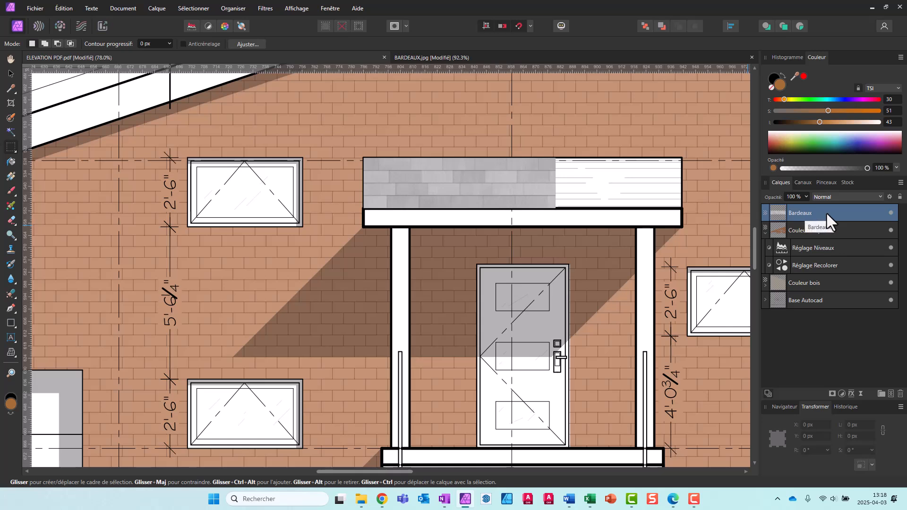
pyautogui.rightClick(826, 213)
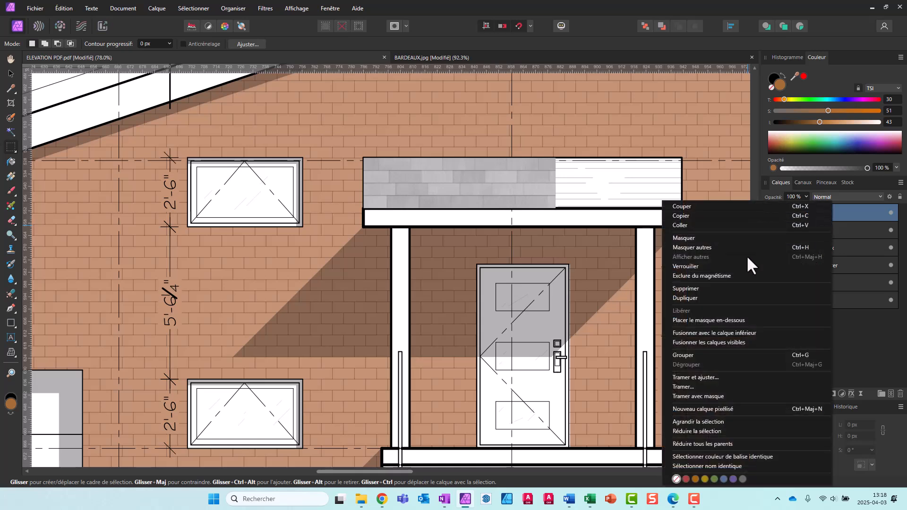
pyautogui.click(699, 299)
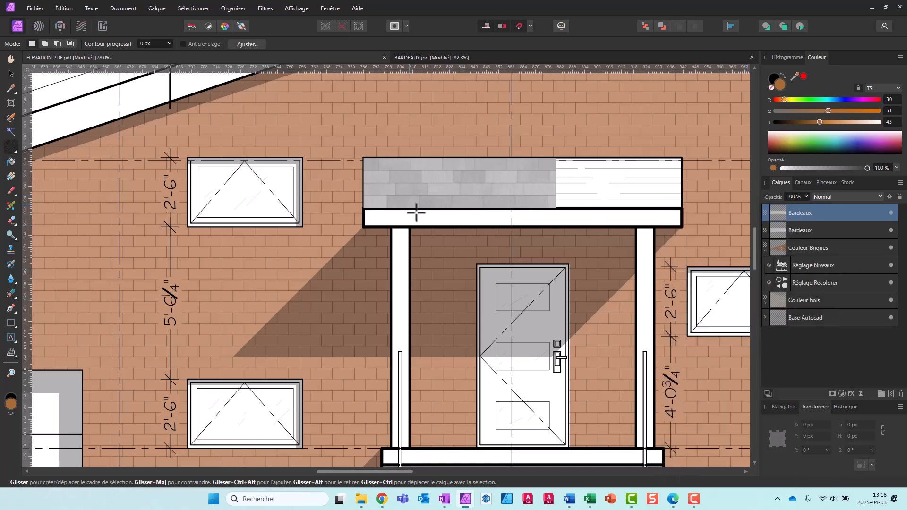
# Move the duplicated shingle texture horizontally against the first one's right edge, at X 879.7 pt, Y 525.9 pt
pyautogui.press('v')
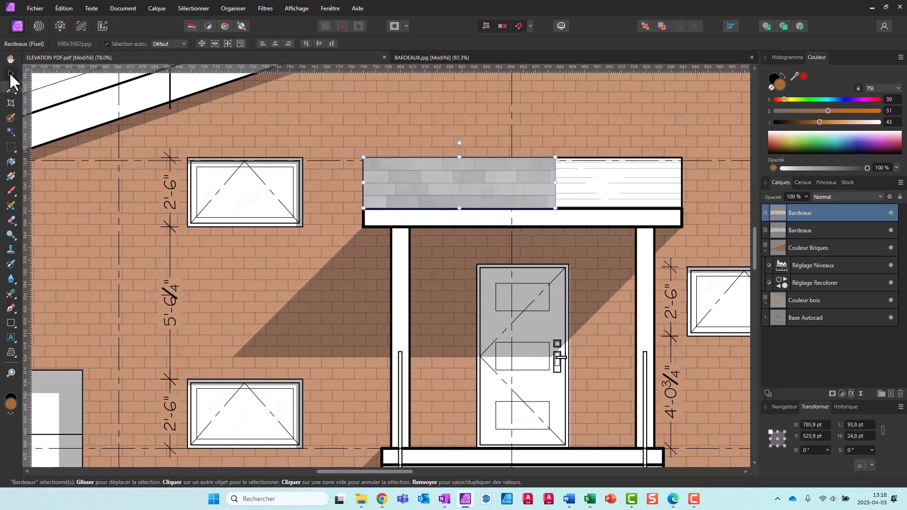
pyautogui.moveTo(404, 183); pyautogui.dragTo(599, 182)
pyautogui.scroll(3, 566, 179)
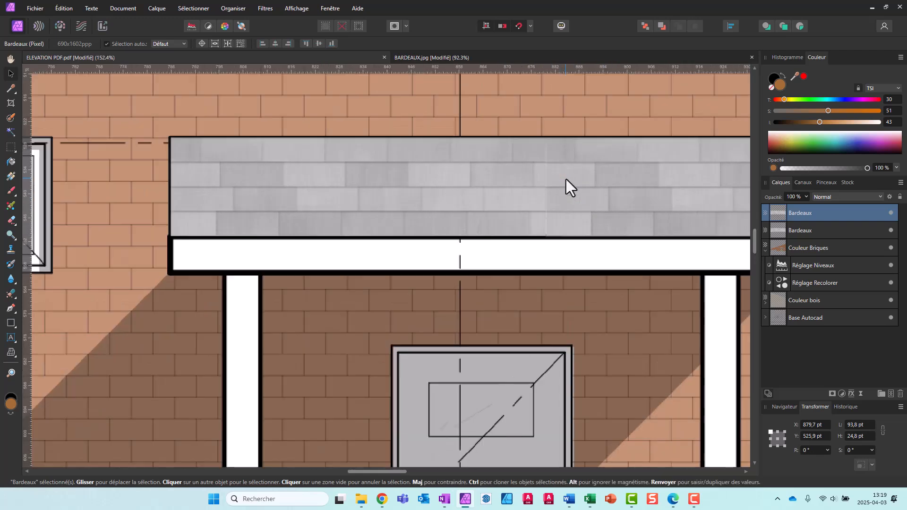
pyautogui.scroll(1, 566, 180)
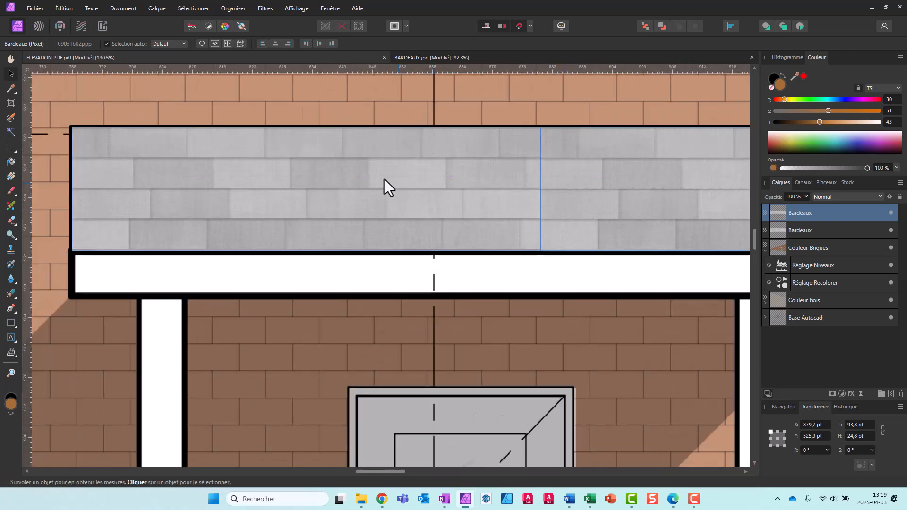
pyautogui.scroll(-2, 383, 178)
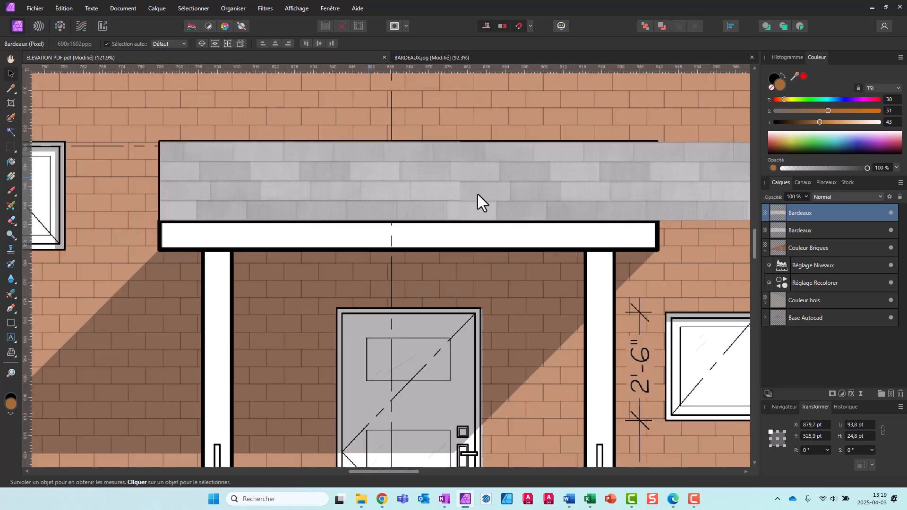
# Try to flip the duplicated shingle texture horizontally, comparing it with the original beside it
pyautogui.click(478, 194)
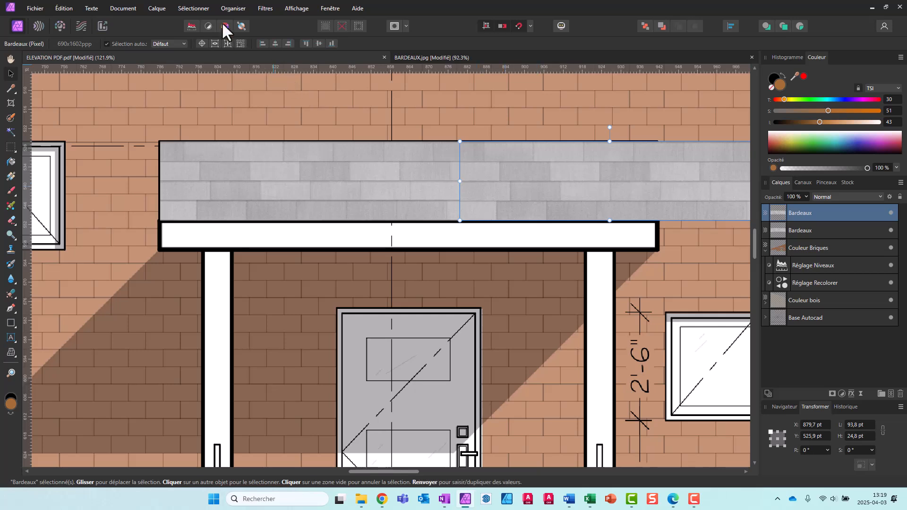
pyautogui.click(231, 10)
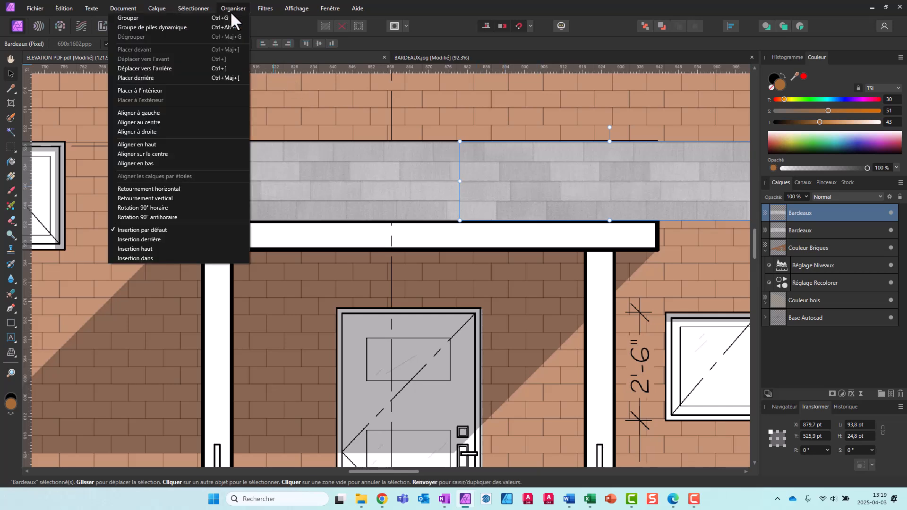
pyautogui.click(169, 189)
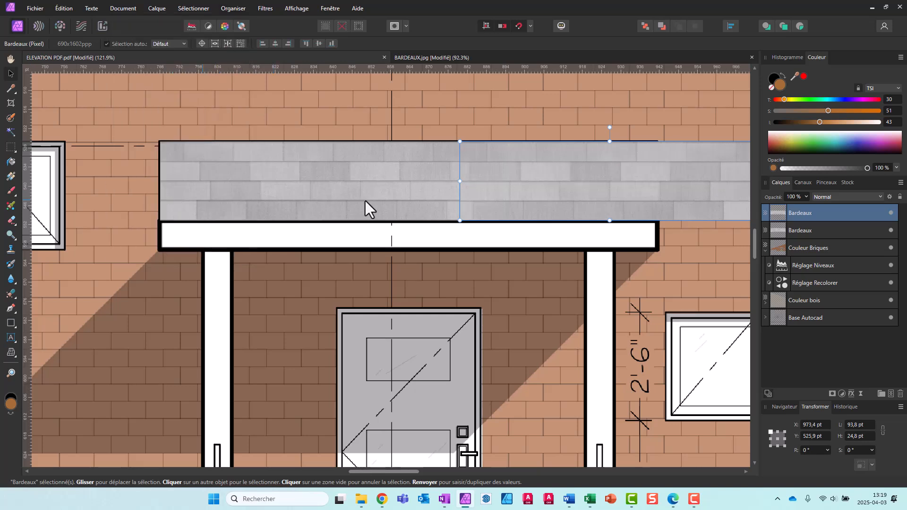
pyautogui.click(188, 8)
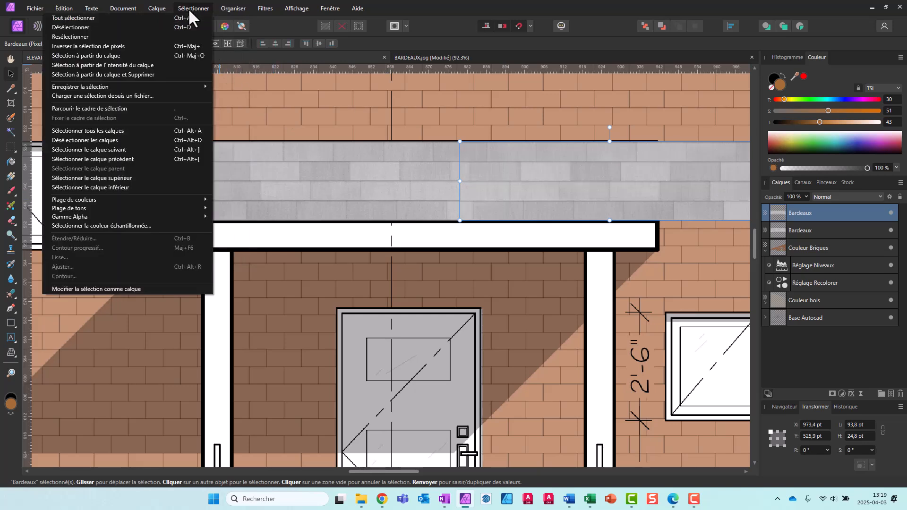
pyautogui.click(353, 178)
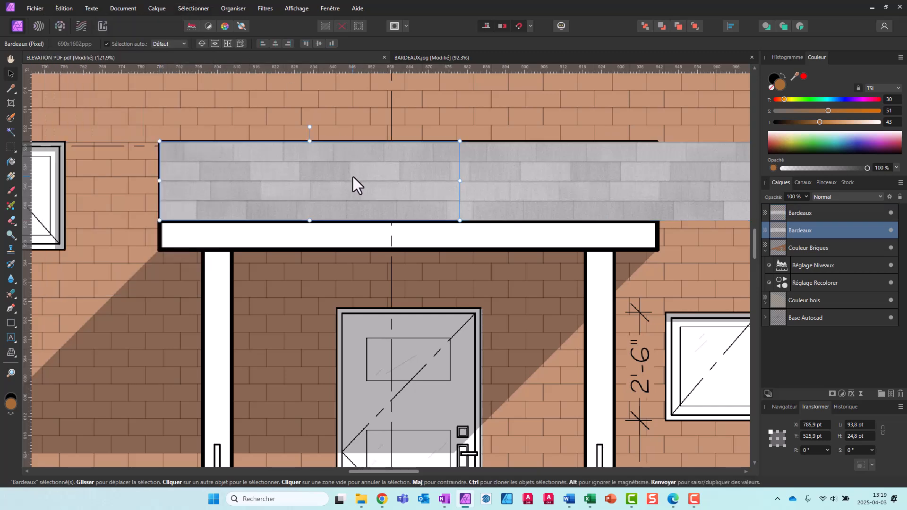
# Shift the duplicated texture left to X 876.6 pt so it overlaps the original, and merge the two Bardeaux layers
pyautogui.click(434, 199)
pyautogui.moveTo(456, 195); pyautogui.dragTo(542, 183)
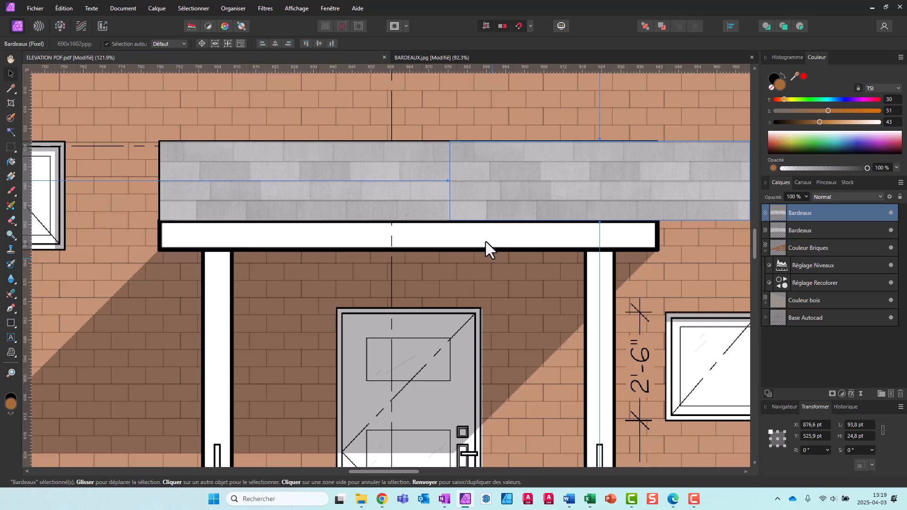
pyautogui.keyDown('shift'); pyautogui.click(833, 230); pyautogui.keyUp('shift')
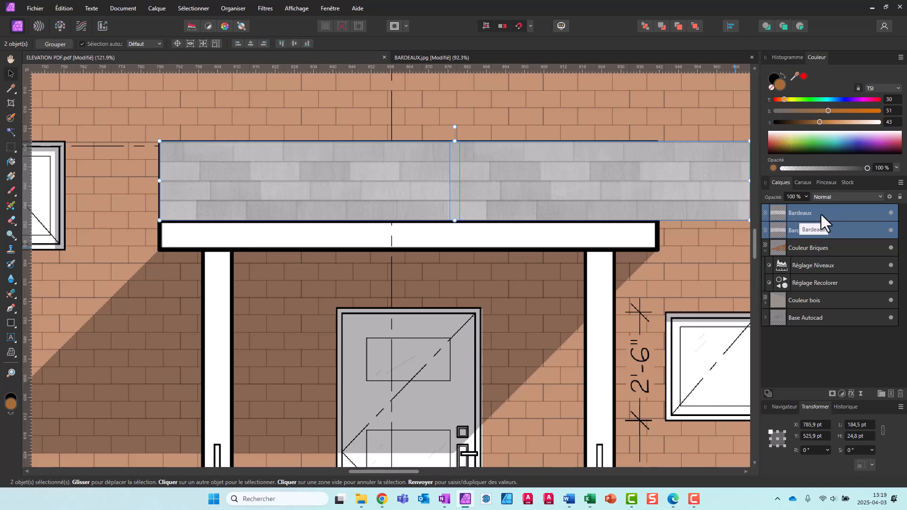
pyautogui.rightClick(821, 212)
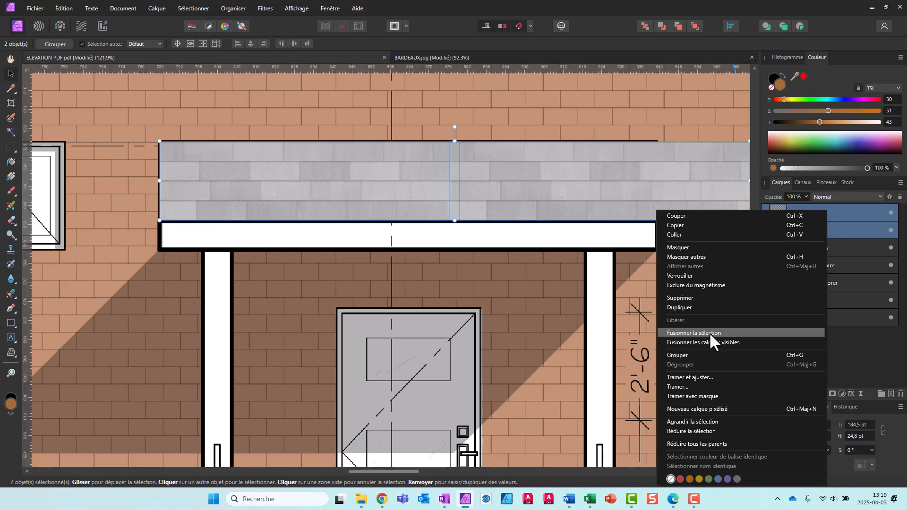
pyautogui.click(710, 333)
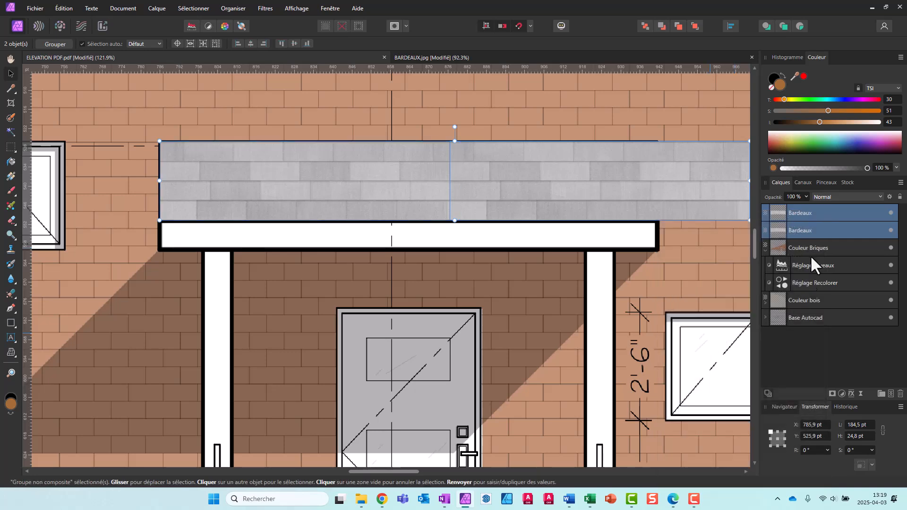
# Set the merged Bardeaux layer's blend mode to Produit
pyautogui.scroll(-3, 344, 274)
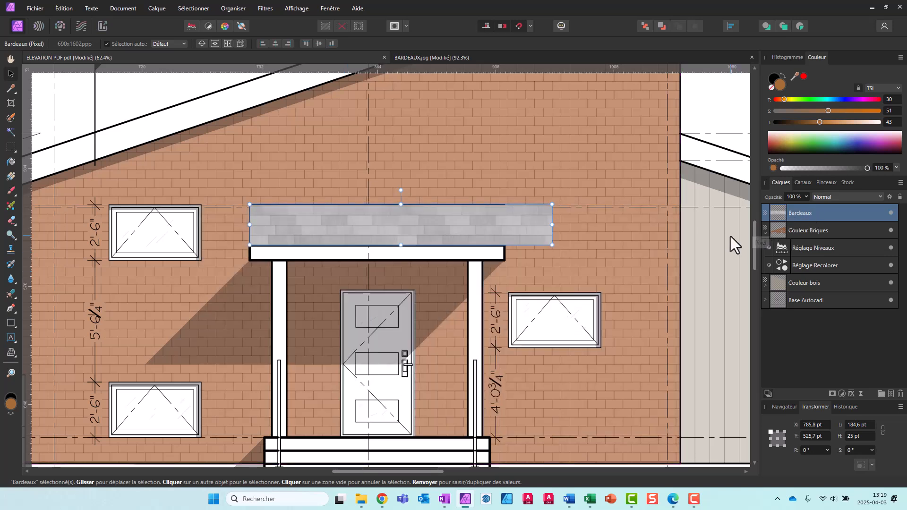
pyautogui.click(835, 197)
pyautogui.click(824, 233)
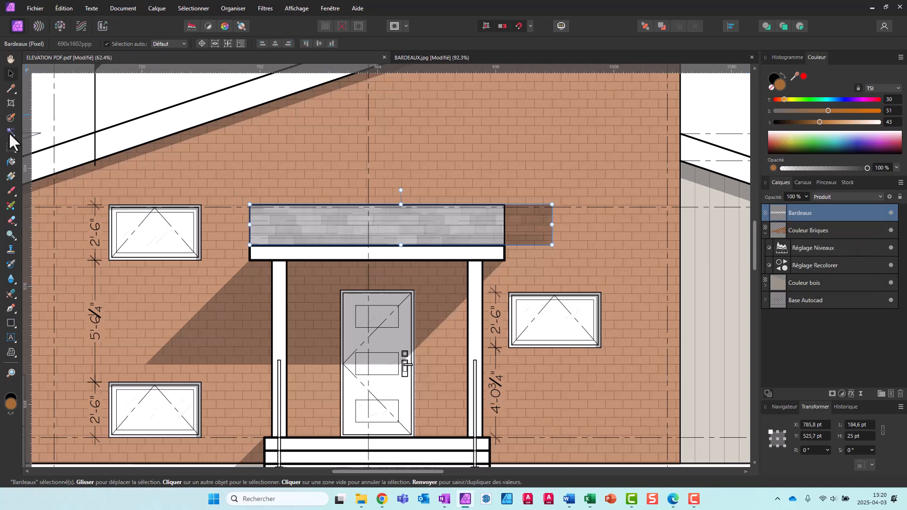
# Select a rectangular area of about 245 by 184 px over the shingle texture extending past the porch roof's right edge
pyautogui.click(11, 147)
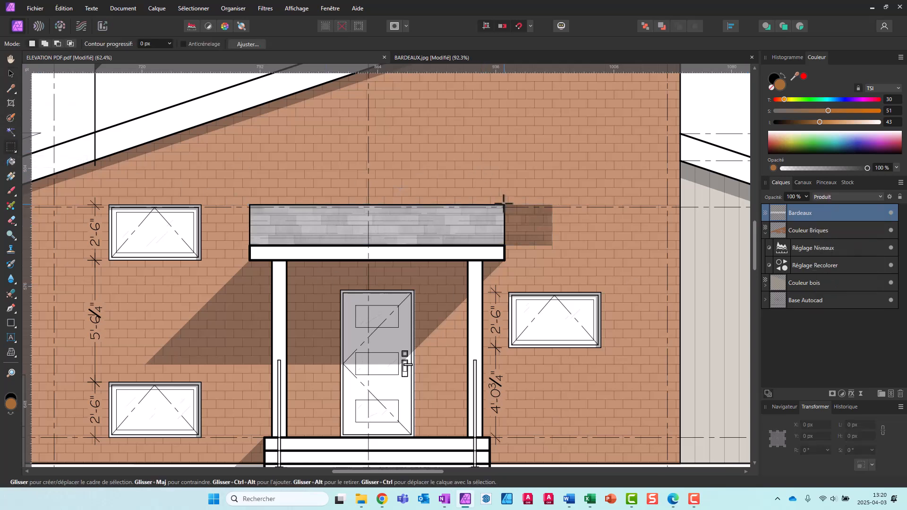
pyautogui.moveTo(506, 205); pyautogui.dragTo(576, 258)
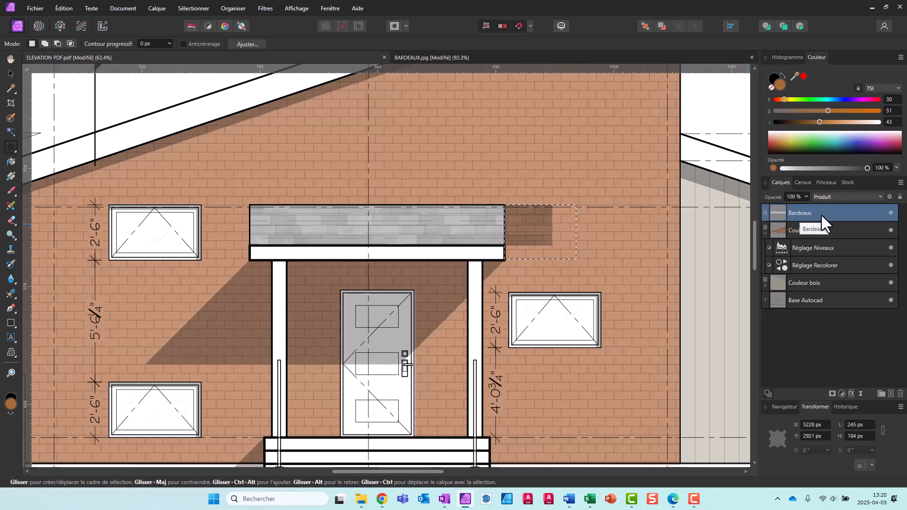
pyautogui.click(842, 231)
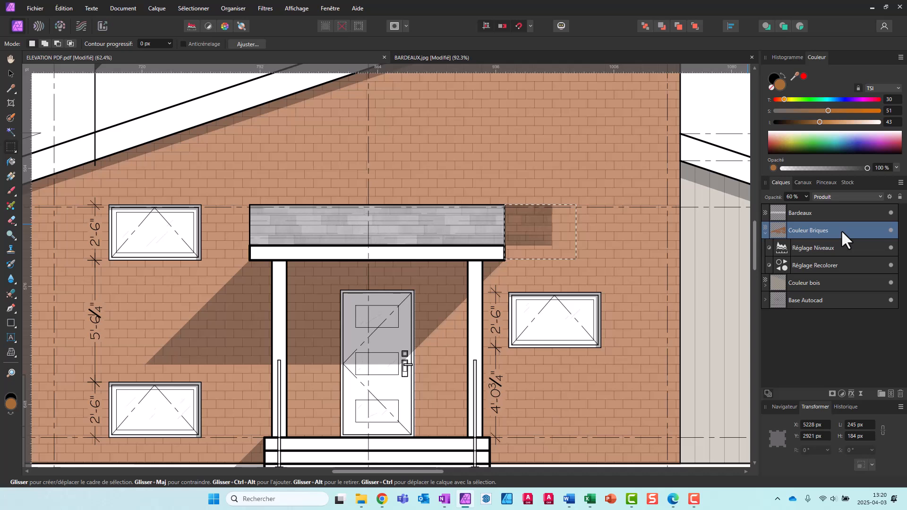
pyautogui.press('Delete')
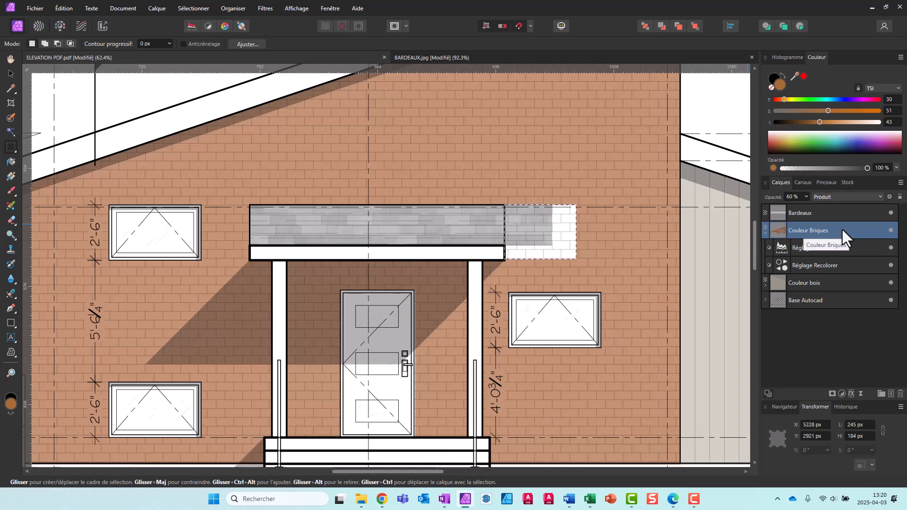
pyautogui.hotkey('ctrl', 'z')
# Delete the excess shingle texture inside the selected area from the Bardeaux layer
pyautogui.click(842, 213)
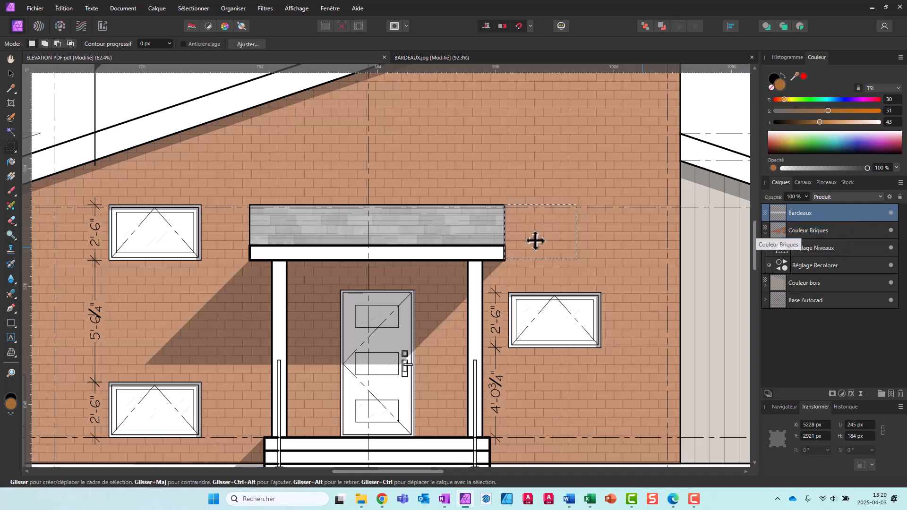
pyautogui.scroll(-3, 436, 231)
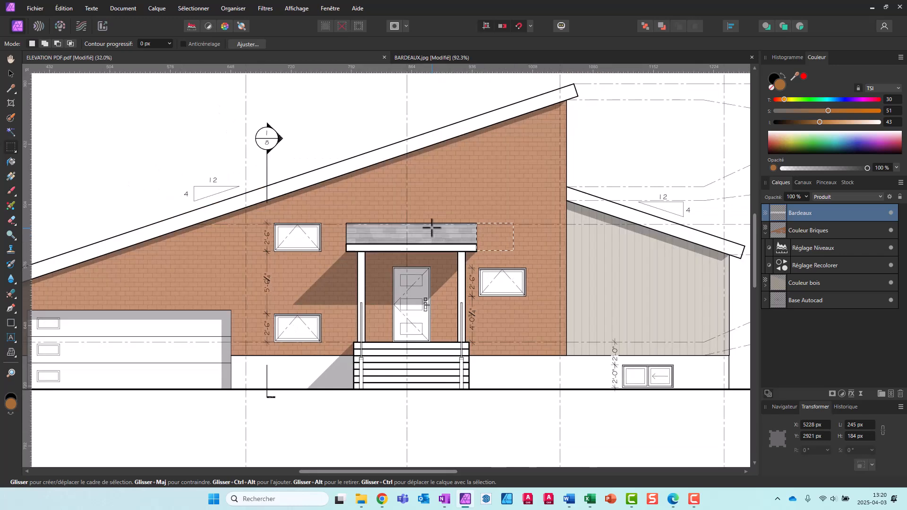
pyautogui.scroll(-1, 703, 310)
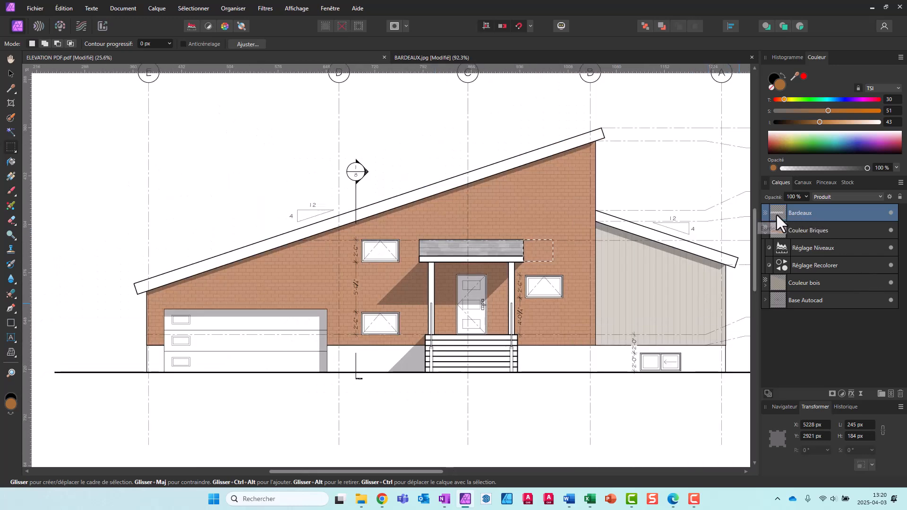
pyautogui.click(842, 393)
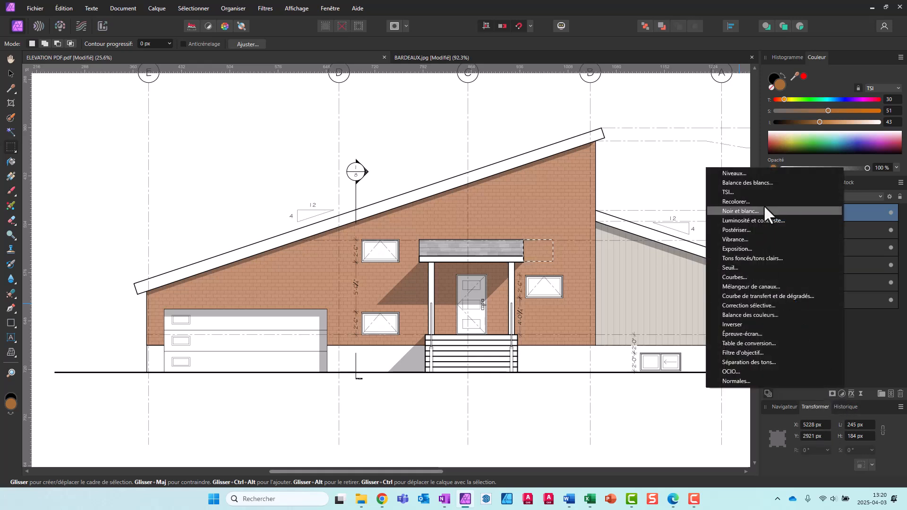
pyautogui.click(748, 201)
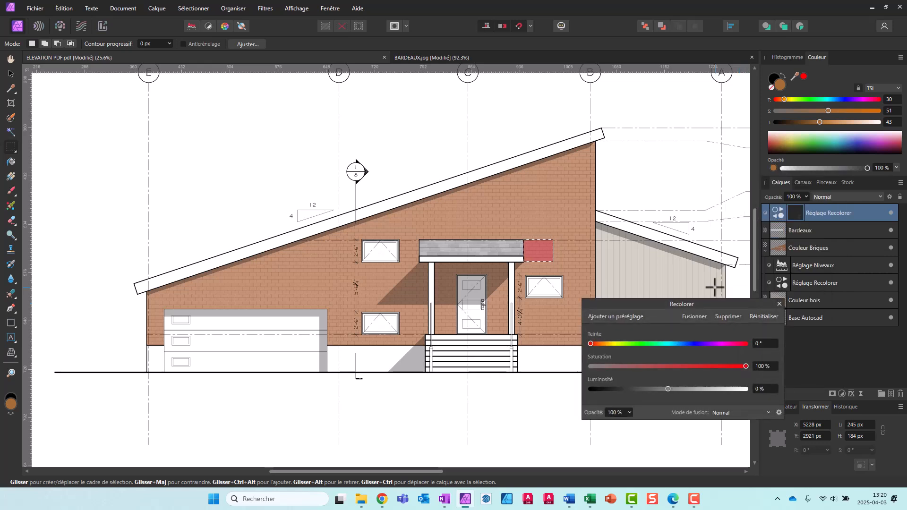
pyautogui.hotkey('ctrl', 'z')
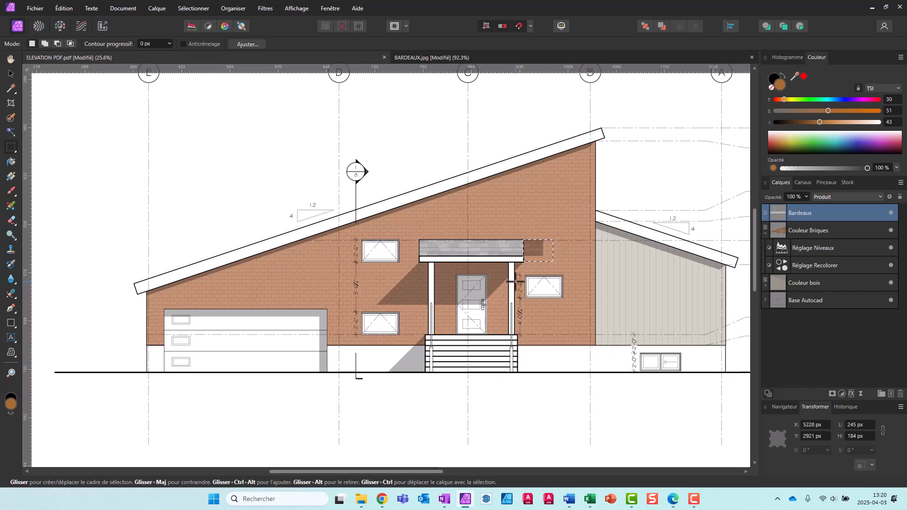
# Clear the rectangular selection, add a Recolorer adjustment and nest it inside the Bardeaux layer
pyautogui.click(481, 456)
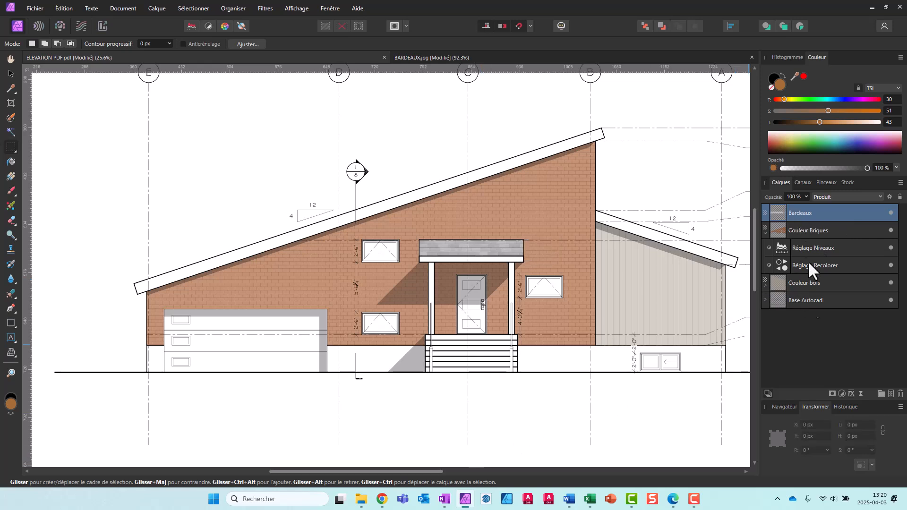
pyautogui.click(840, 395)
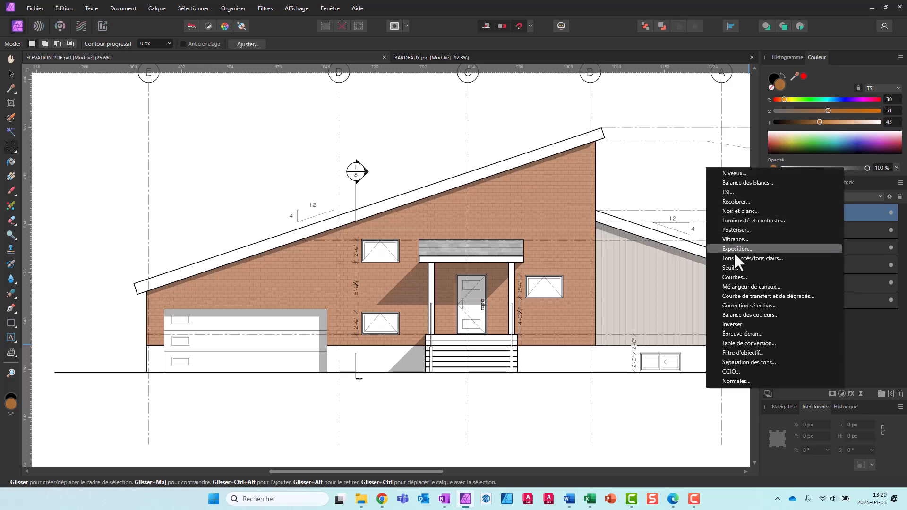
pyautogui.click(735, 202)
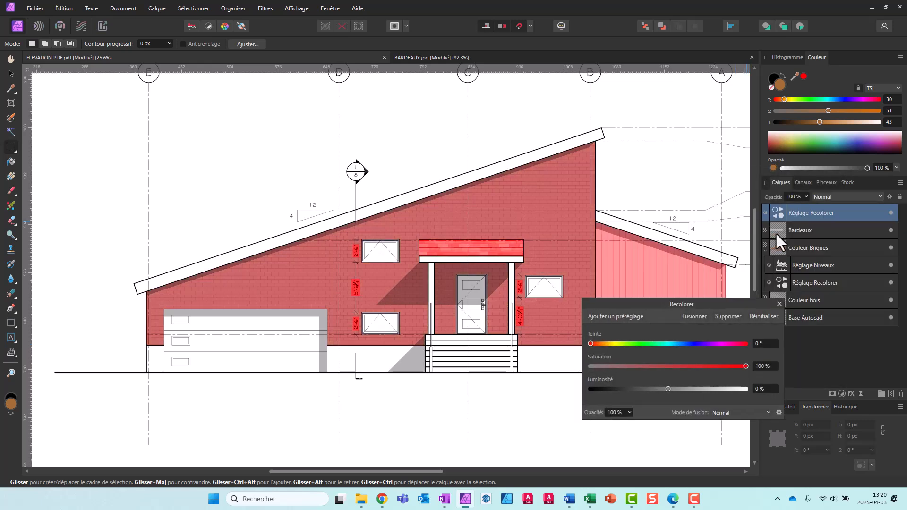
pyautogui.moveTo(807, 212); pyautogui.dragTo(809, 228)
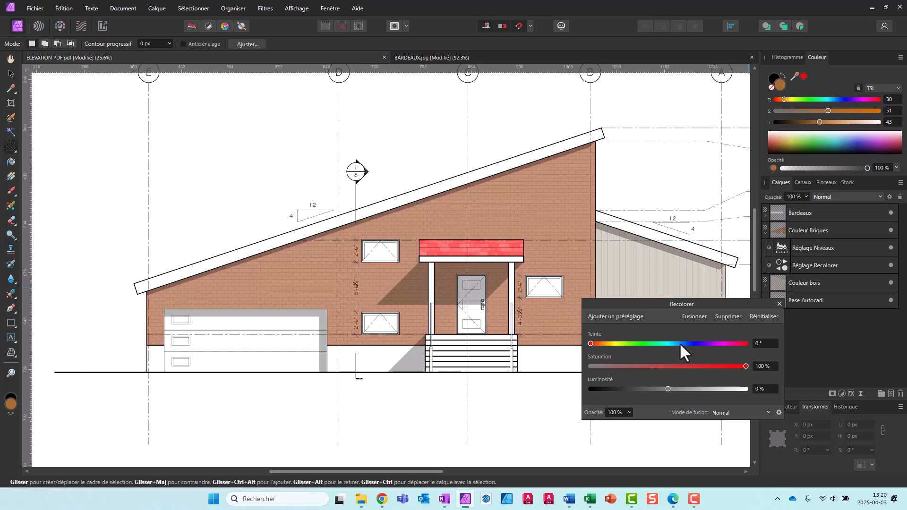
# Set the shingle recolouring to a hue of about 31.7° and a saturation of 20%
pyautogui.click(621, 366)
pyautogui.moveTo(598, 344); pyautogui.dragTo(604, 343)
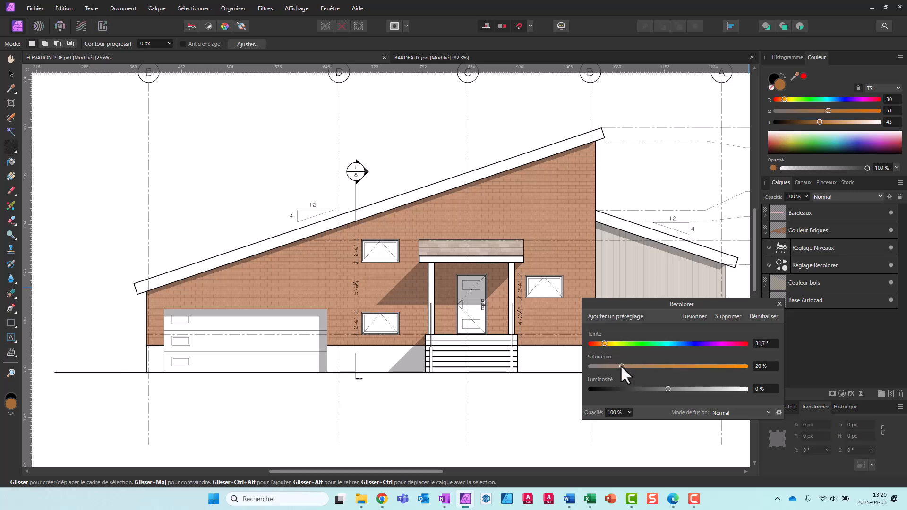
# Set the shingle recolouring to a hue of about 26.3°, a saturation of 6% and a luminosity of about -34%, and close the adjustment
pyautogui.moveTo(667, 388); pyautogui.dragTo(631, 388)
pyautogui.scroll(5, 476, 284)
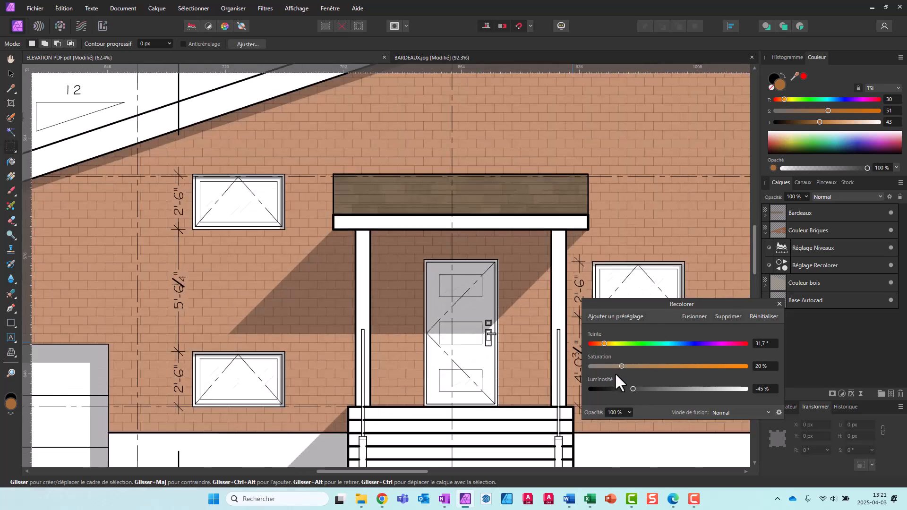
pyautogui.moveTo(619, 365); pyautogui.dragTo(599, 365)
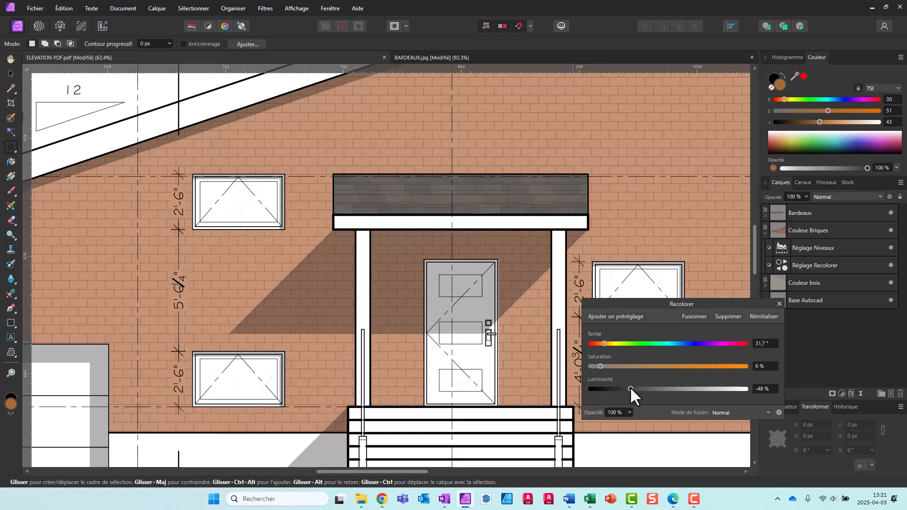
pyautogui.moveTo(601, 342); pyautogui.dragTo(601, 343)
pyautogui.moveTo(631, 388); pyautogui.dragTo(642, 389)
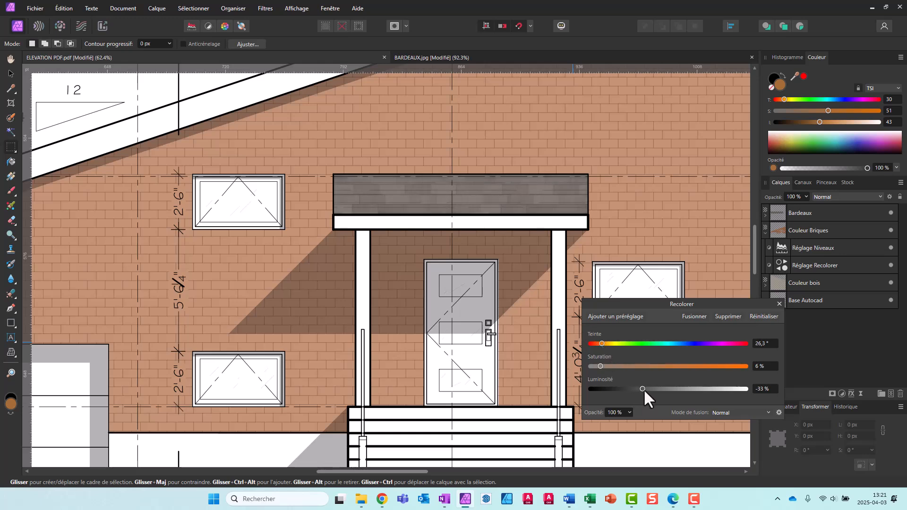
pyautogui.scroll(-5, 339, 299)
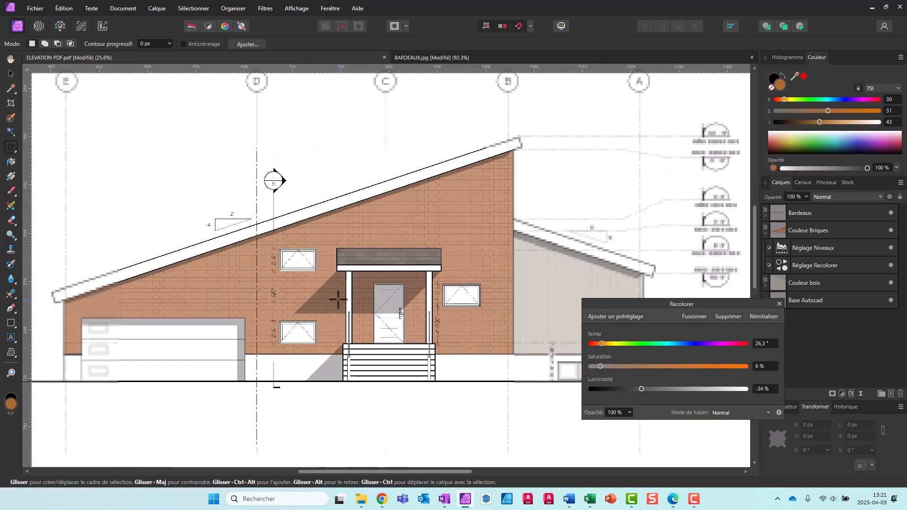
pyautogui.click(780, 303)
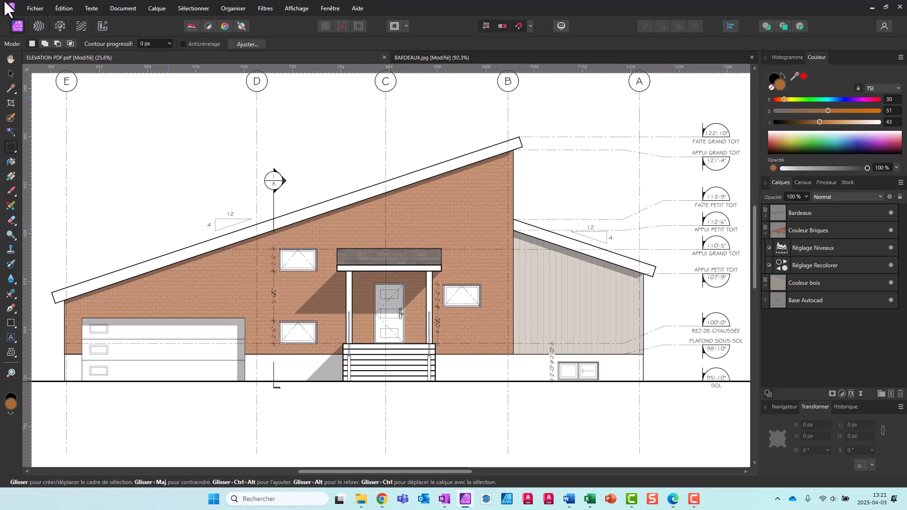
# Open the BETON.jpg concrete texture and select the entire image for copying
pyautogui.click(34, 7)
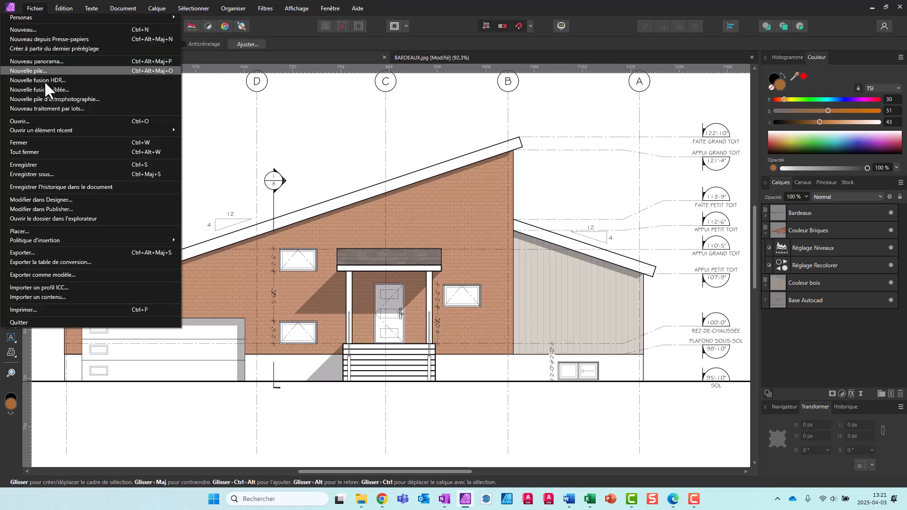
pyautogui.click(39, 124)
pyautogui.doubleClick(367, 86)
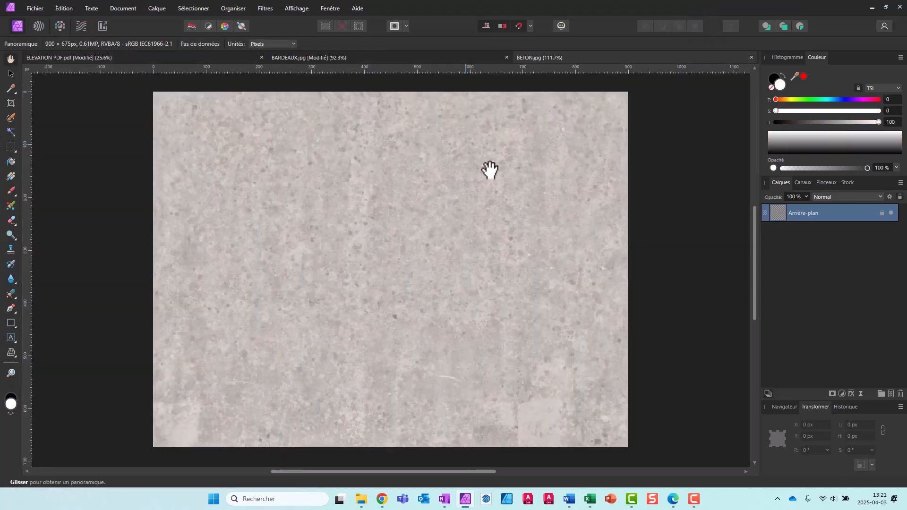
pyautogui.hotkey('ctrl', 'a')
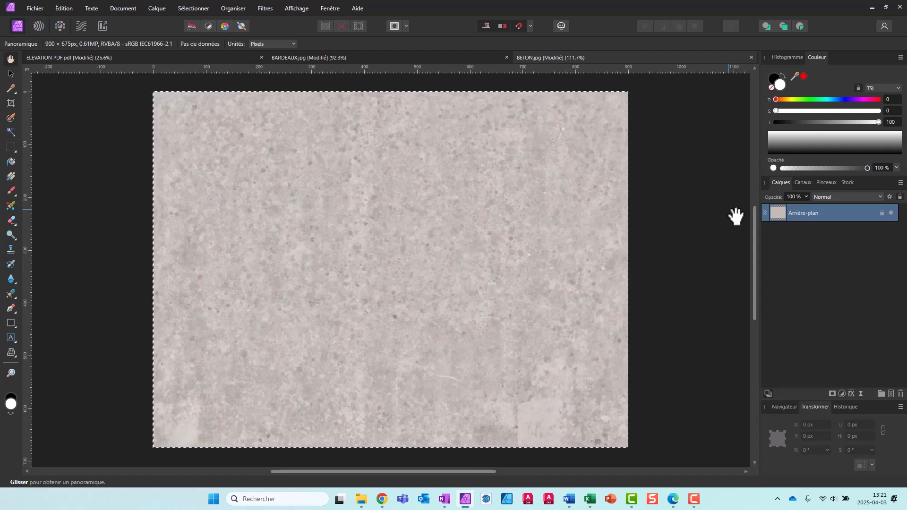
# Paste the copied concrete texture into the ELEVATION PDF.pdf document above the Bardeaux layer
pyautogui.click(98, 60)
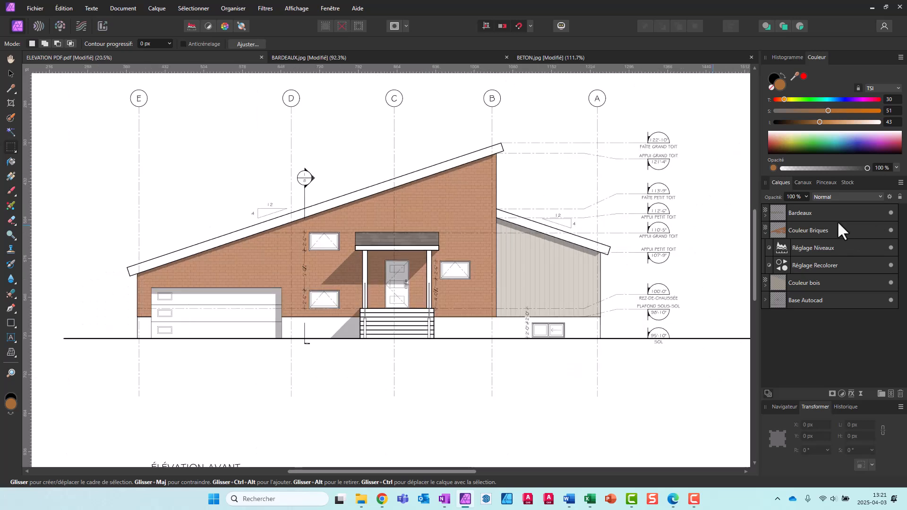
pyautogui.click(837, 212)
pyautogui.hotkey('ctrl', 'v')
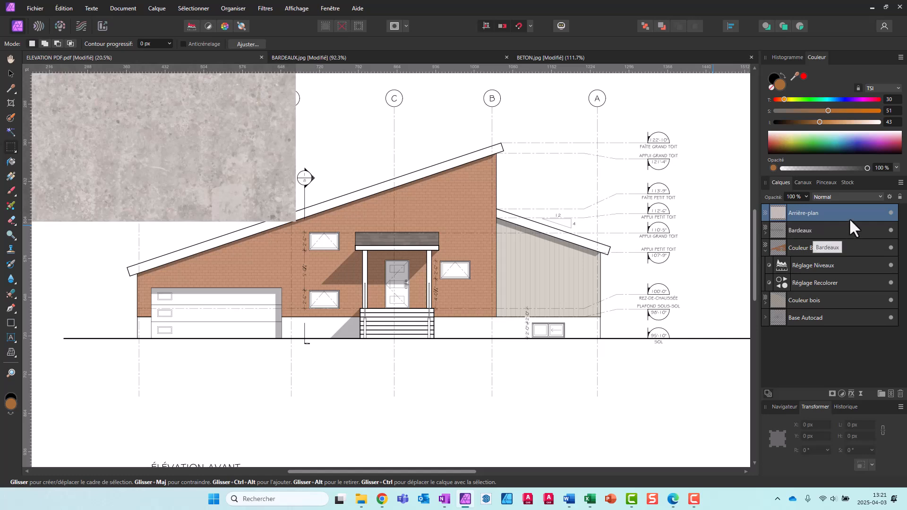
# Move the concrete texture over the elevation and scale it down to about 126 by 94.5 pt, its upper edge at the foundation line
pyautogui.scroll(-3, 606, 369)
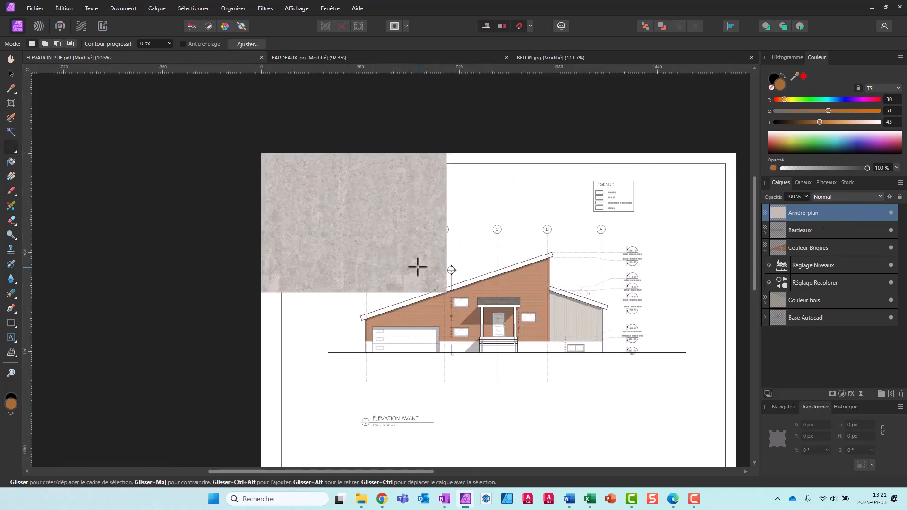
pyautogui.press('v')
pyautogui.moveTo(417, 268)
pyautogui.mouseDown()
pyautogui.moveTo(583, 378)
pyautogui.moveTo(600, 435)
pyautogui.moveTo(592, 406)
pyautogui.moveTo(441, 333)
pyautogui.mouseUp()
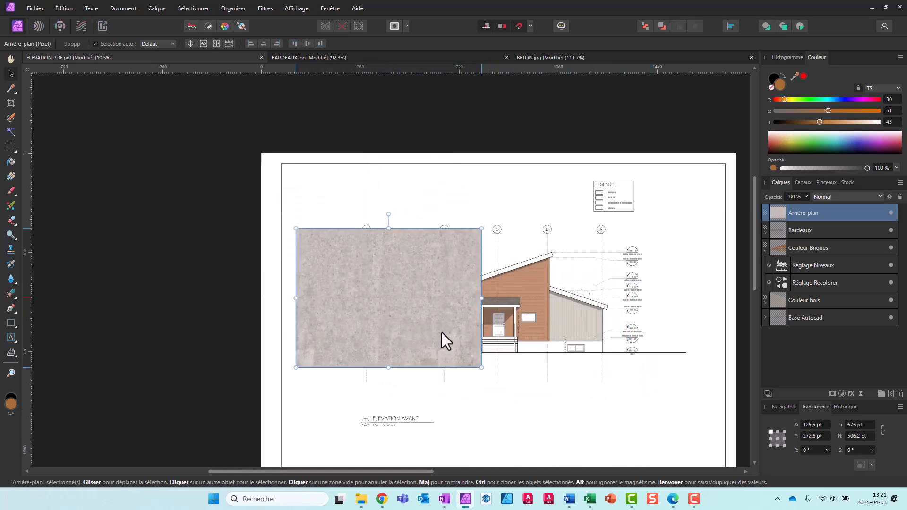
pyautogui.moveTo(295, 229); pyautogui.dragTo(421, 377)
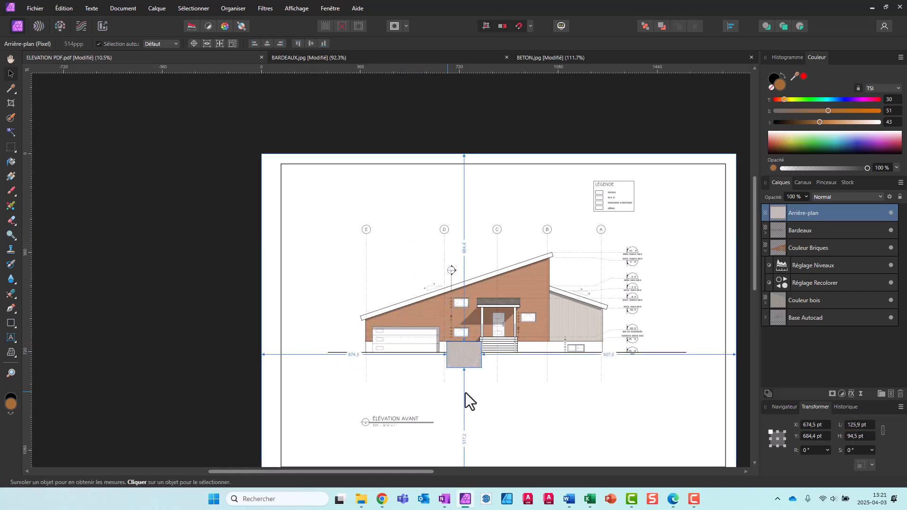
pyautogui.scroll(5, 466, 392)
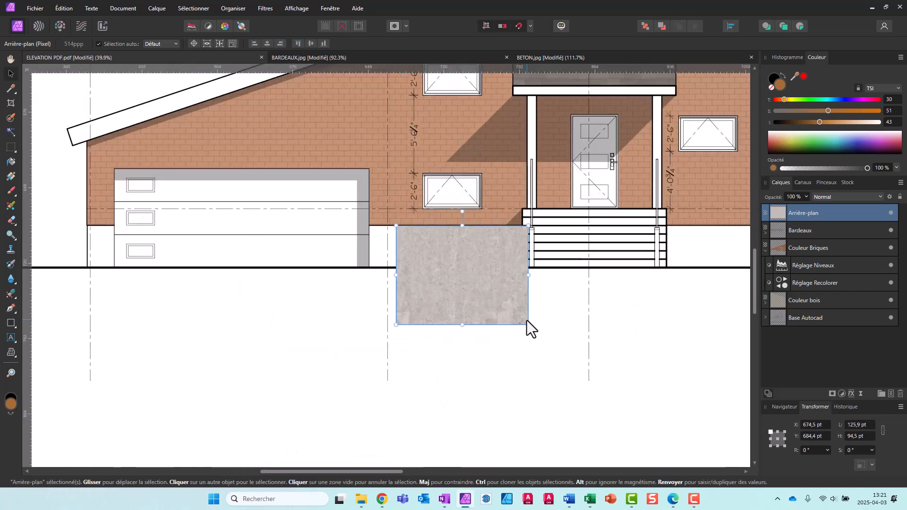
# Shrink the concrete texture to the foundation height, about 53 by 39.7 pt, and move it against the garage door opening's right edge
pyautogui.moveTo(527, 323); pyautogui.dragTo(449, 266)
pyautogui.scroll(3, 342, 293)
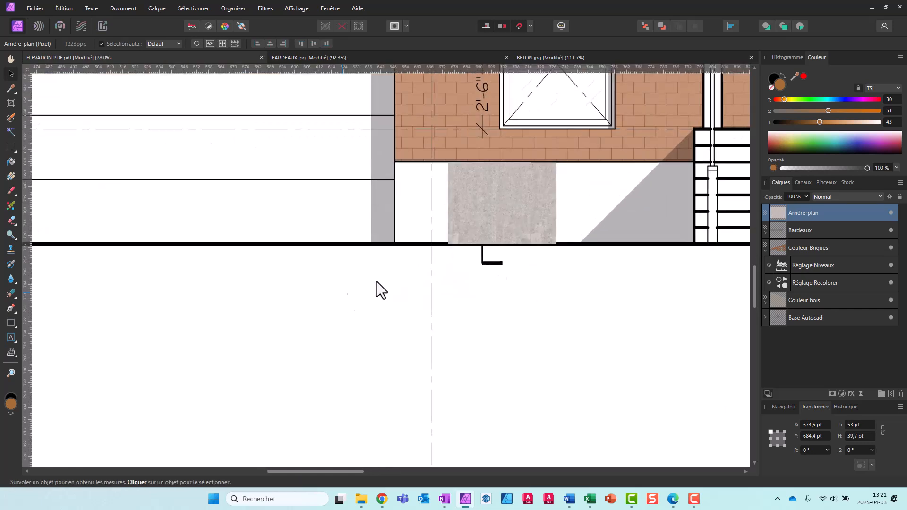
pyautogui.moveTo(483, 214); pyautogui.dragTo(430, 214)
pyautogui.rightClick(430, 214)
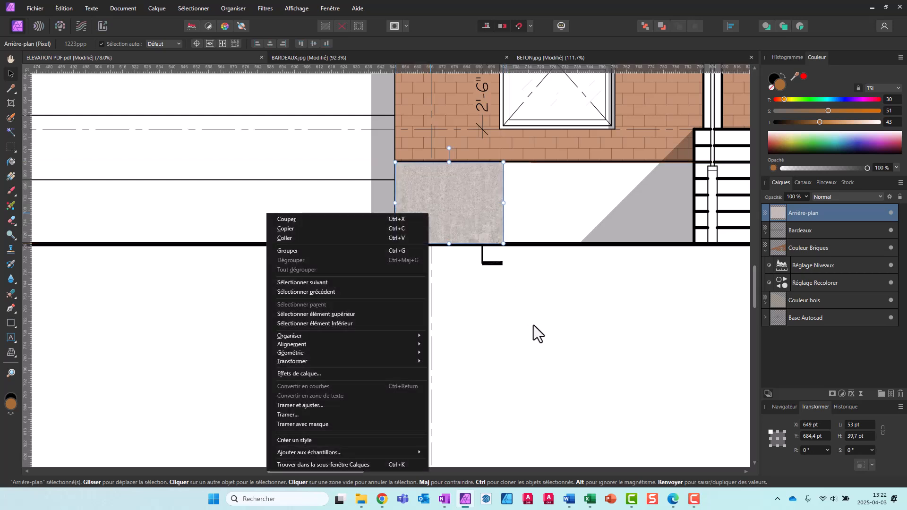
pyautogui.click(534, 326)
# Rename the pasted concrete layer as Béton and deselect it
pyautogui.click(809, 213)
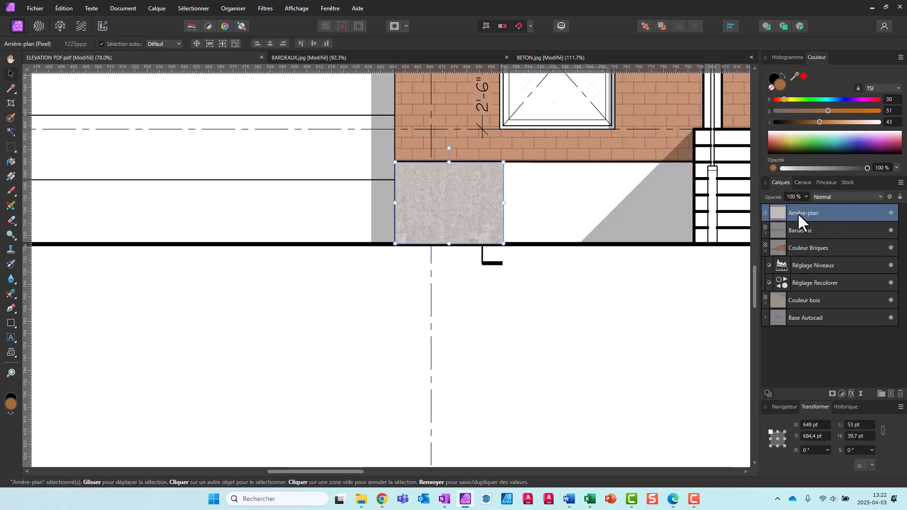
pyautogui.doubleClick(799, 214)
pyautogui.write('Béton')
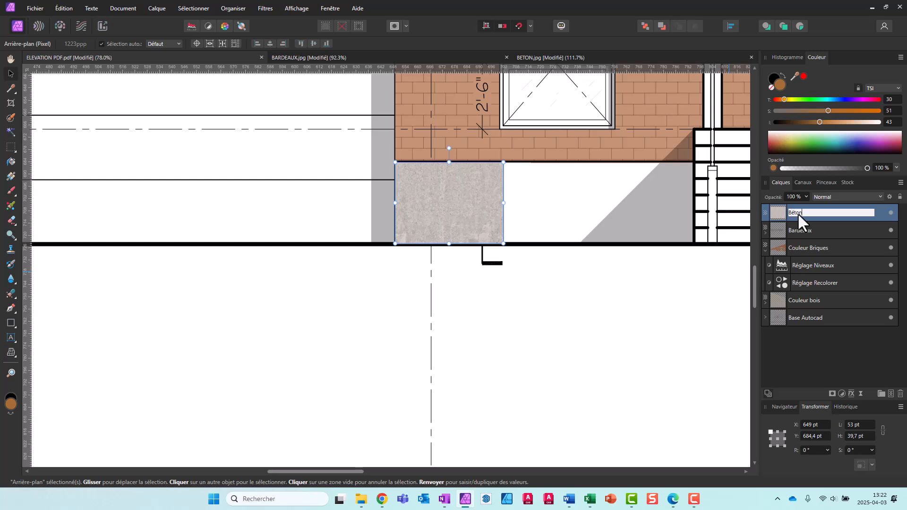
pyautogui.click(744, 305)
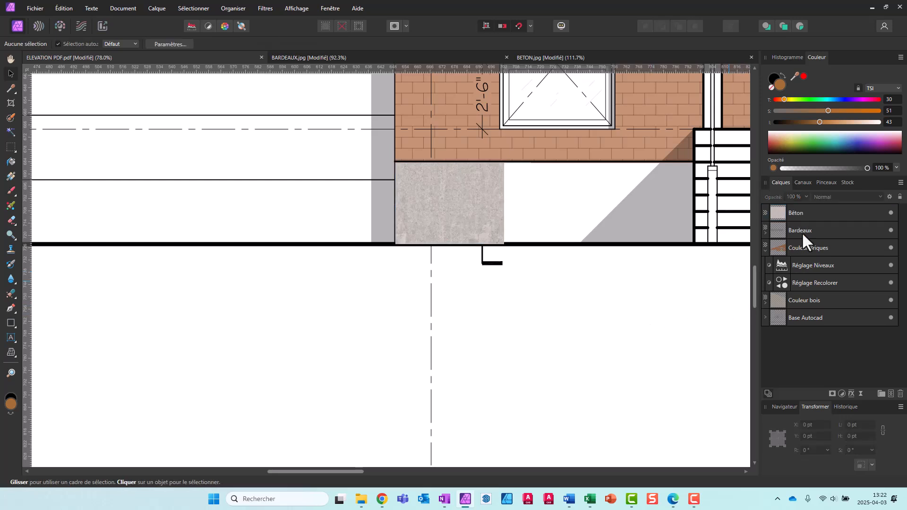
# Duplicate the Béton layer and place the copy flush against the original's right side on the foundation wall
pyautogui.click(801, 211)
pyautogui.rightClick(801, 211)
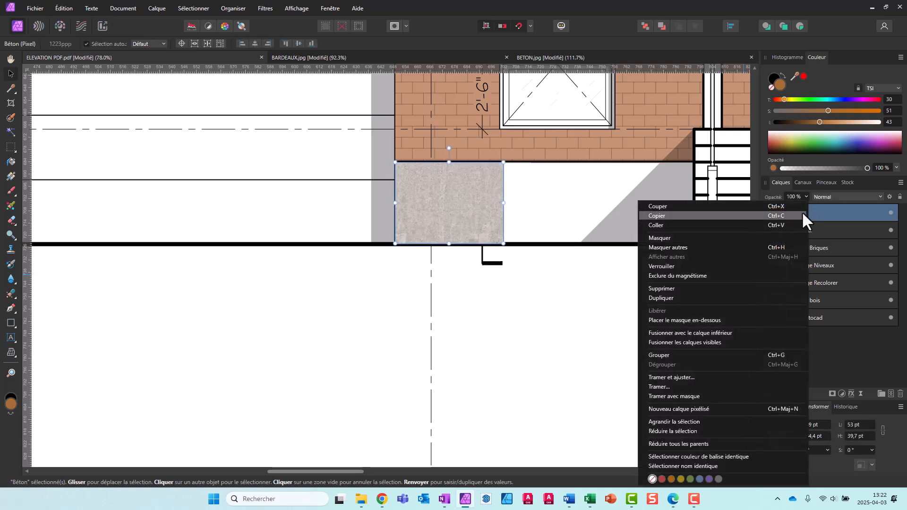
pyautogui.click(716, 297)
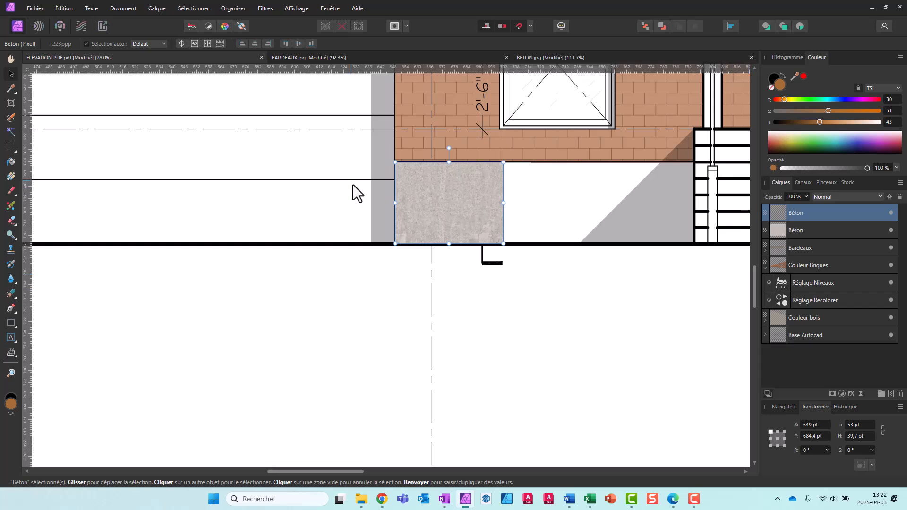
pyautogui.moveTo(438, 217); pyautogui.dragTo(548, 215)
pyautogui.click(535, 291)
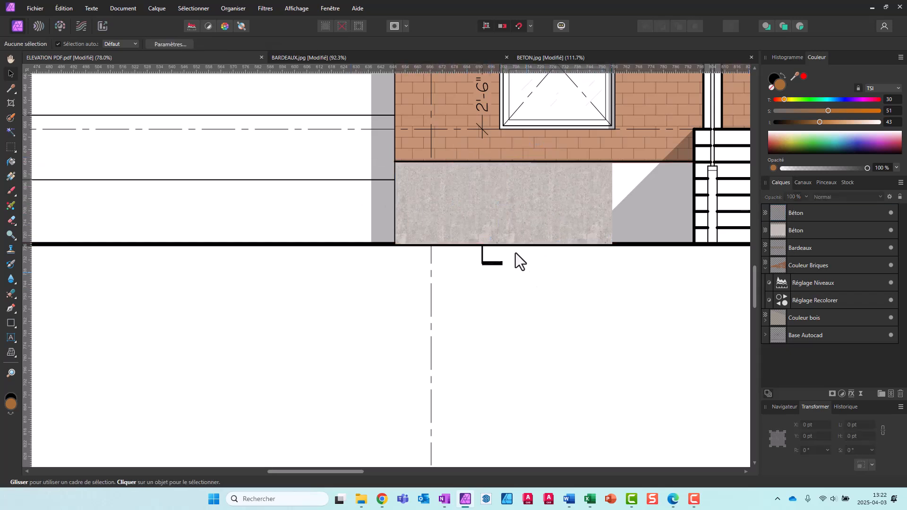
# Select both Béton layers and merge them into a single layer
pyautogui.click(812, 213)
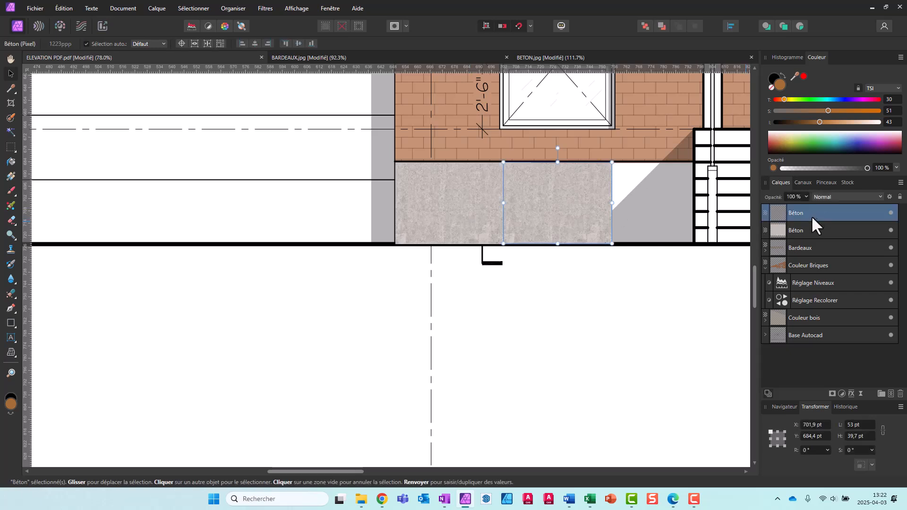
pyautogui.keyDown('shift'); pyautogui.click(809, 227); pyautogui.keyUp('shift')
pyautogui.rightClick(809, 227)
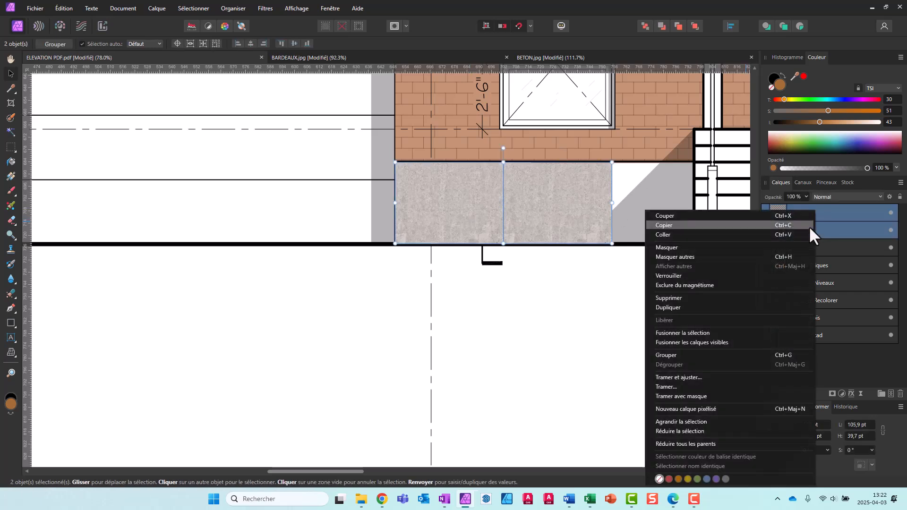
pyautogui.click(835, 213)
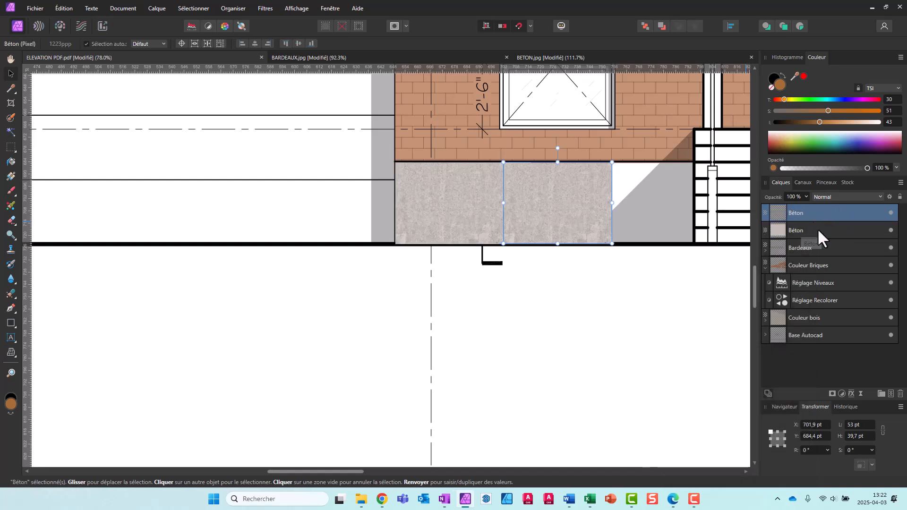
pyautogui.keyDown('shift'); pyautogui.click(818, 228); pyautogui.keyUp('shift')
pyautogui.rightClick(815, 211)
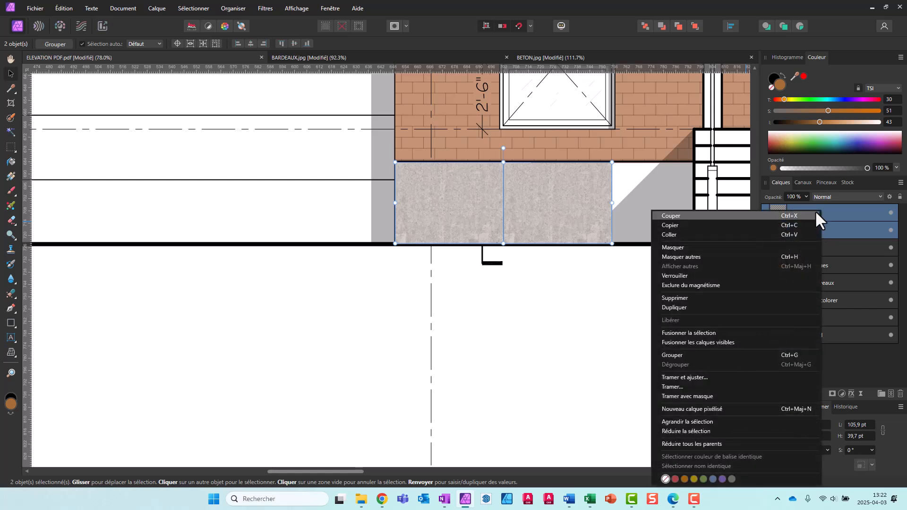
pyautogui.click(687, 333)
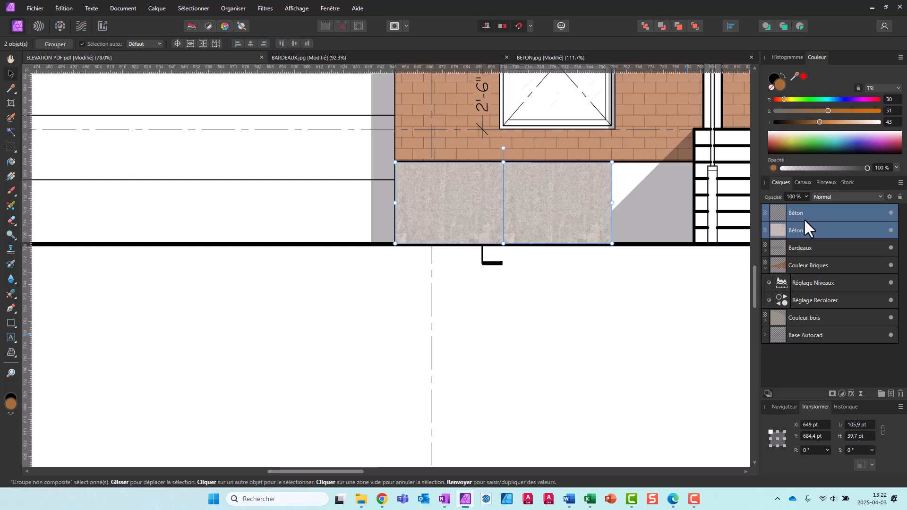
pyautogui.hotkey('ctrl', 'e')
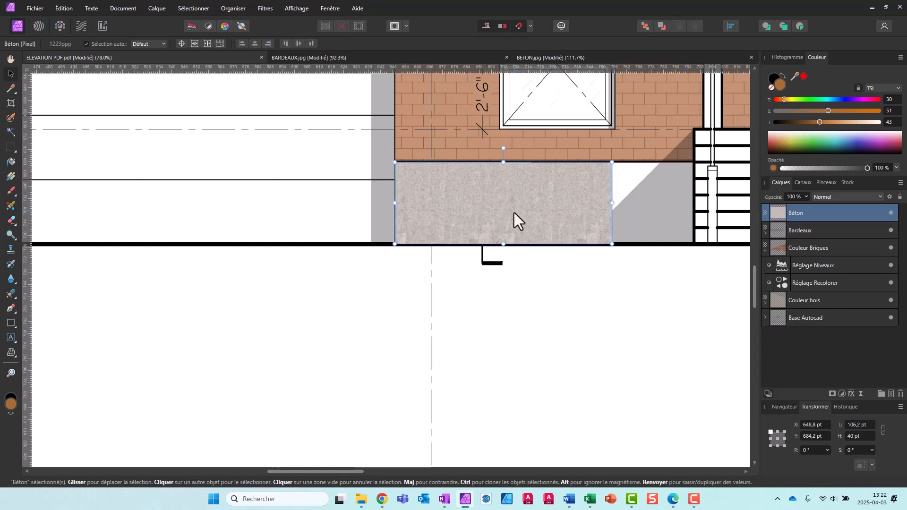
# Duplicate the merged Béton layer and place the copy against its right side, at about X 755 pt, extending over the porch steps
pyautogui.rightClick(834, 209)
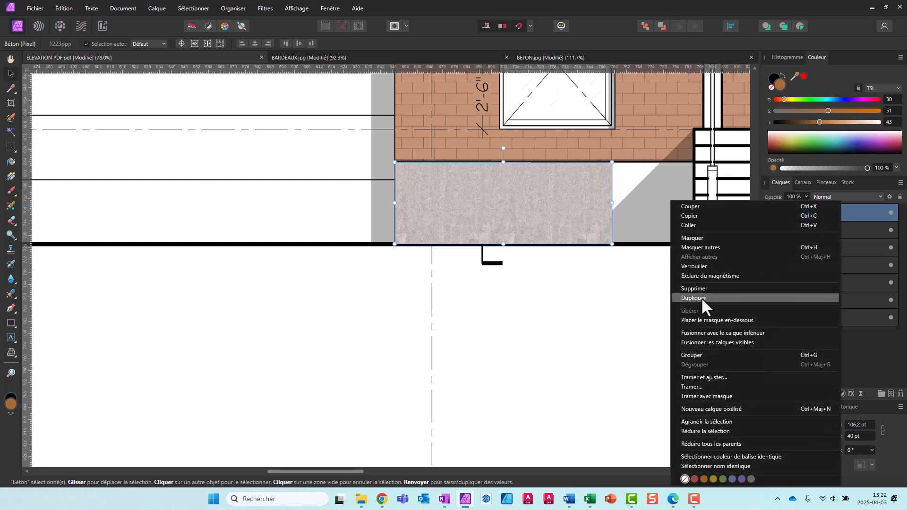
pyautogui.click(660, 310)
pyautogui.hotkey('ctrl', 'j')
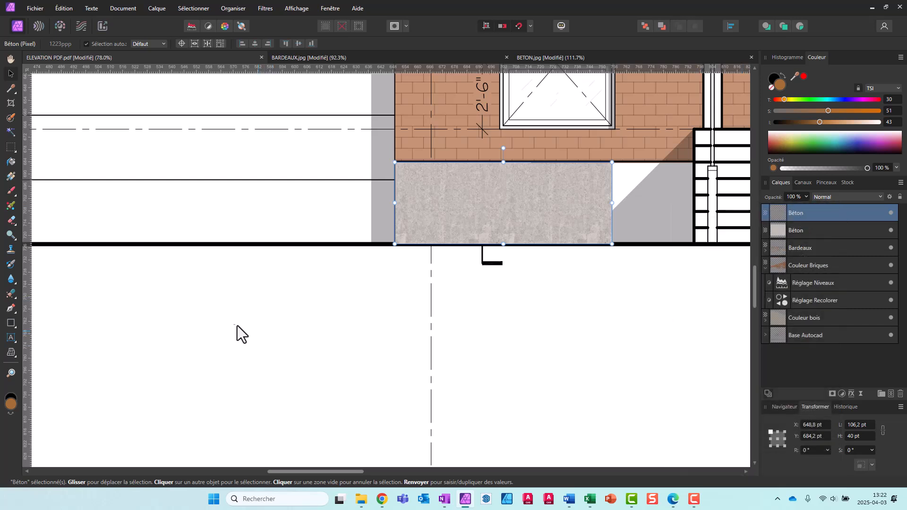
pyautogui.scroll(-2, 238, 326)
pyautogui.scroll(-5, 234, 325)
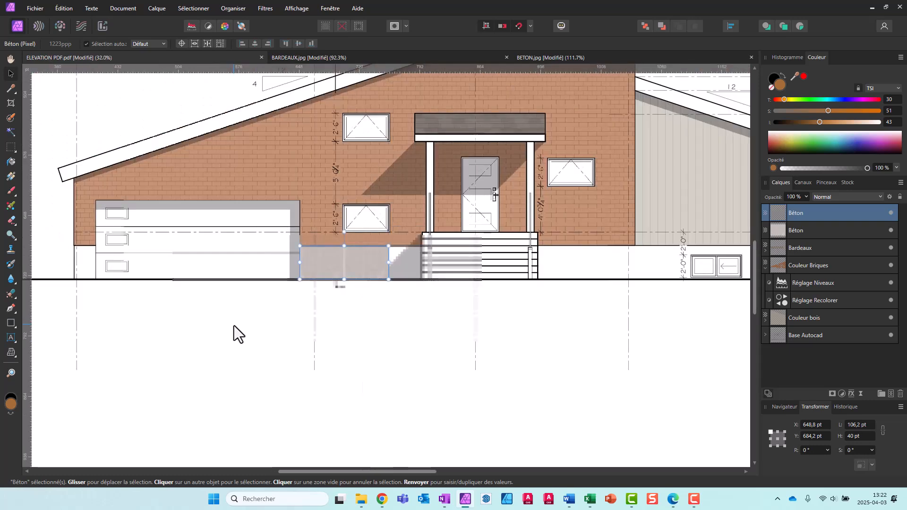
pyautogui.scroll(2, 339, 268)
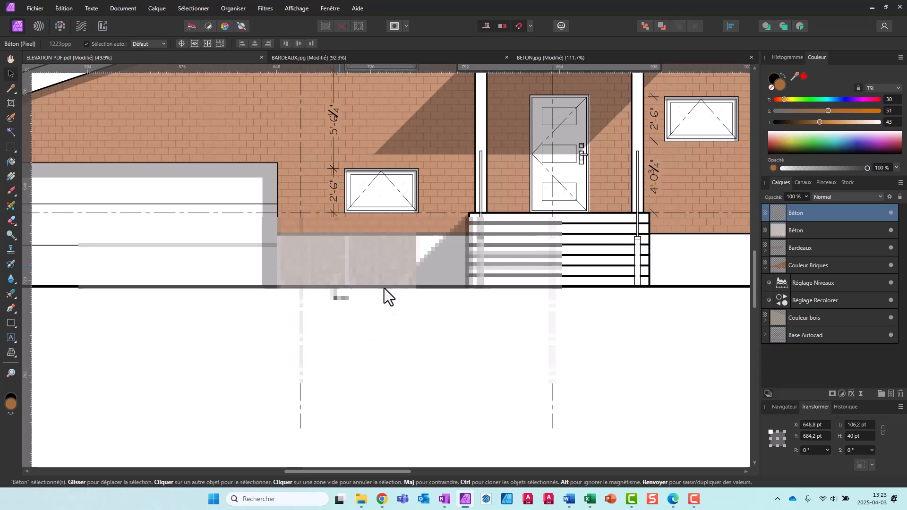
pyautogui.click(836, 208)
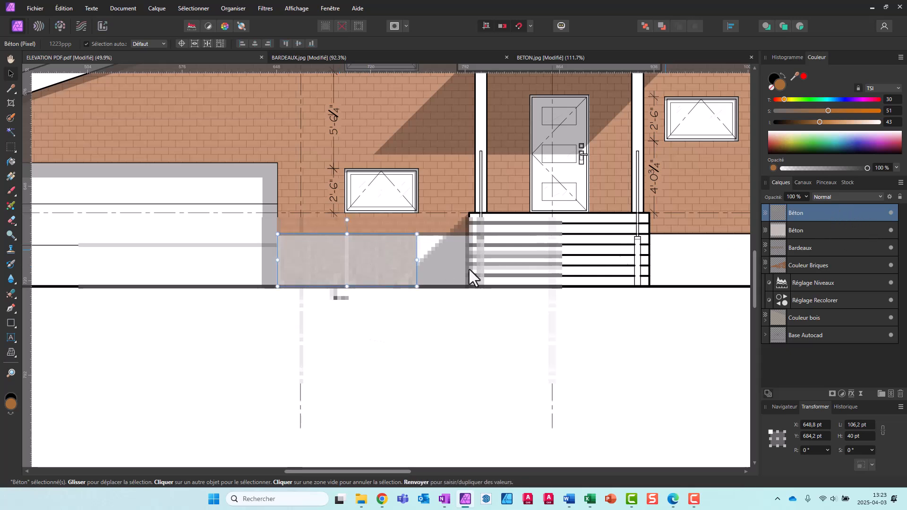
pyautogui.moveTo(384, 247); pyautogui.dragTo(521, 248)
pyautogui.scroll(3, 418, 326)
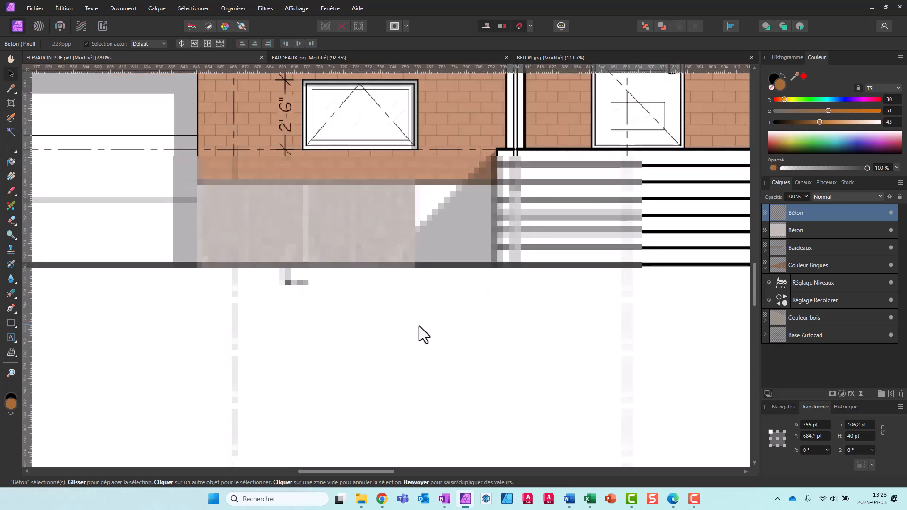
pyautogui.scroll(3, 376, 237)
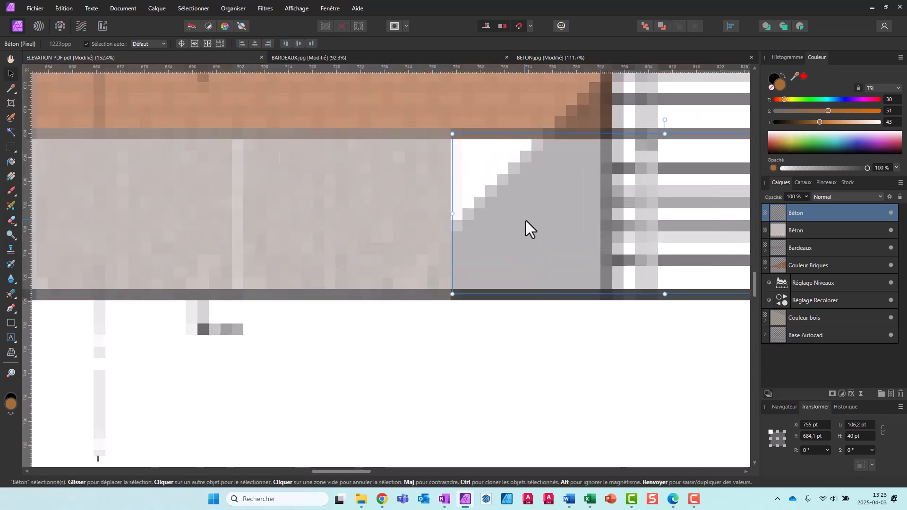
# Nudge the duplicated Béton piece left to X 754.5 pt, closing the seam with the first piece, and deselect it
pyautogui.press('Left')
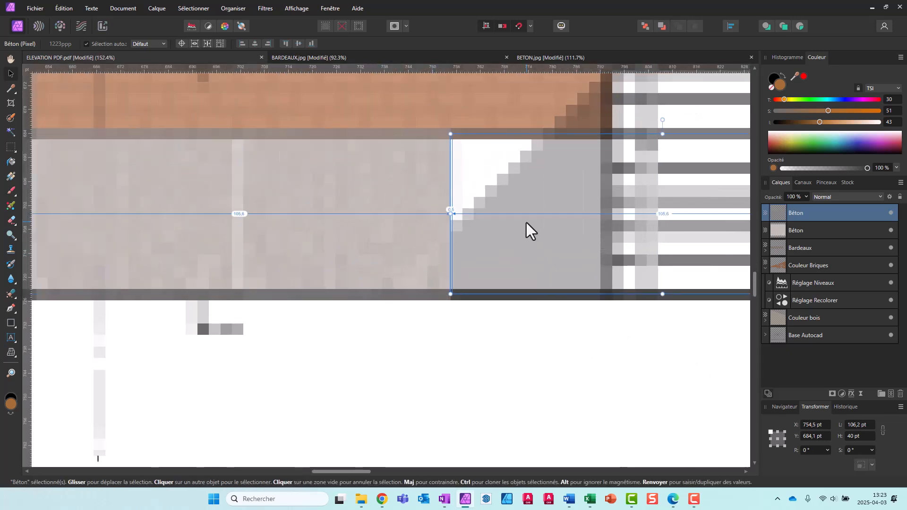
pyautogui.click(414, 313)
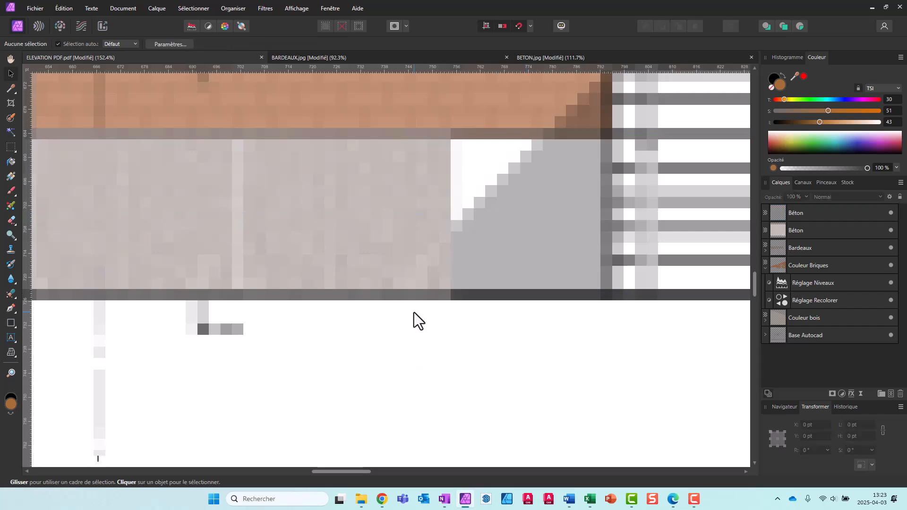
pyautogui.scroll(-3, 414, 313)
pyautogui.scroll(-5, 415, 313)
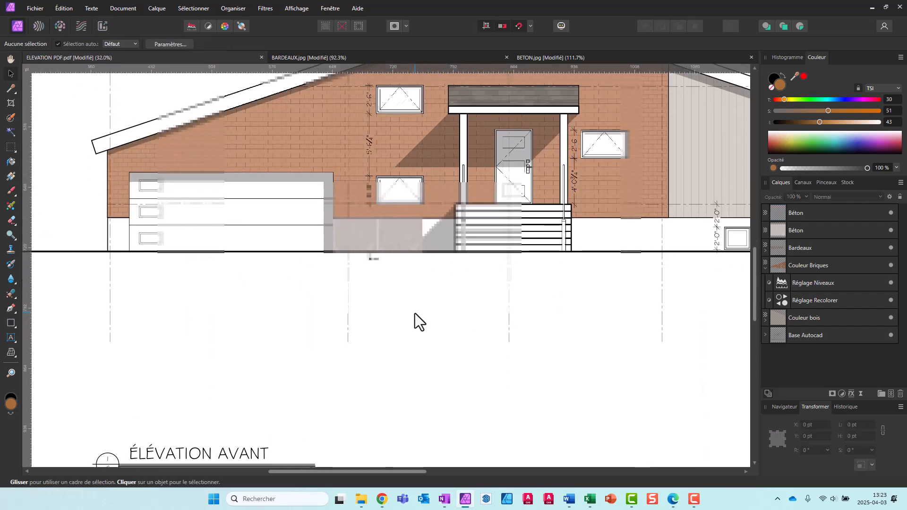
pyautogui.scroll(-5, 415, 313)
pyautogui.scroll(4, 415, 314)
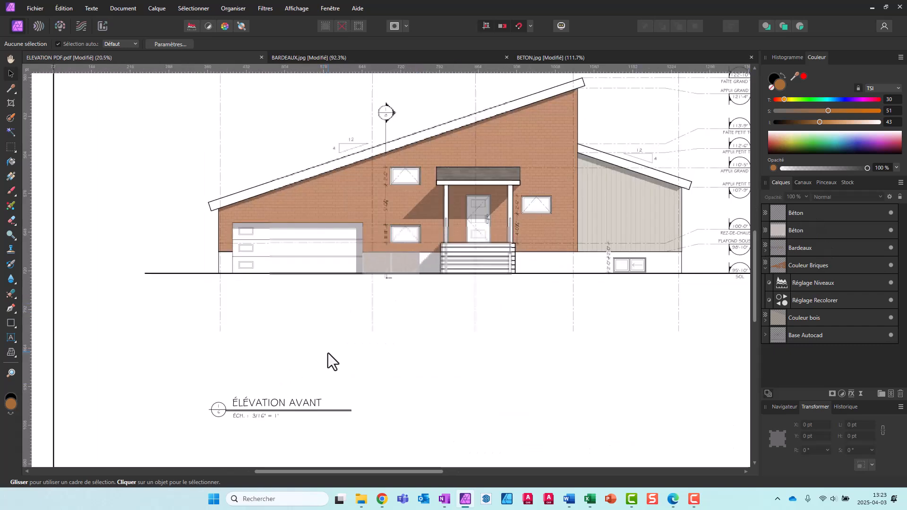
# Undo the copy's placement, duplication and the preceding merge, restoring the two separate Béton layers, and clear the selection
pyautogui.hotkey('ctrl', 'z')
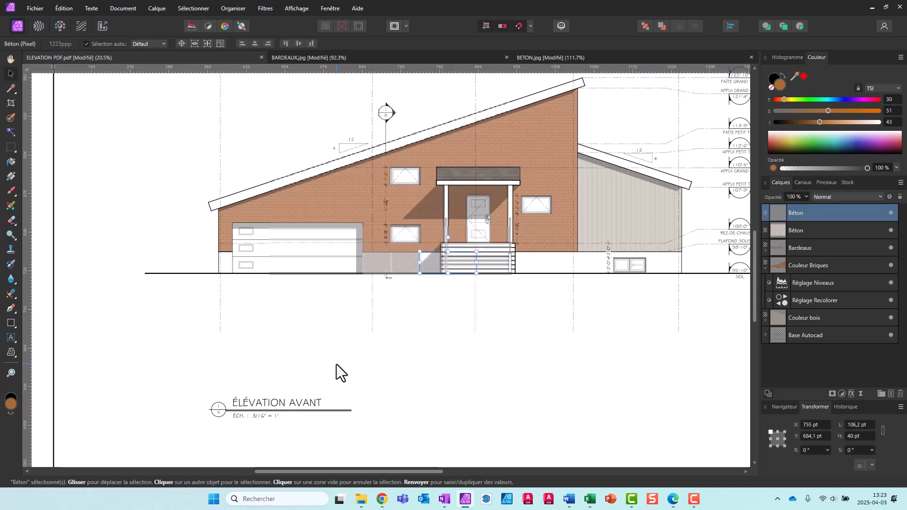
pyautogui.hotkey('ctrl', 'z')
pyautogui.click(404, 357)
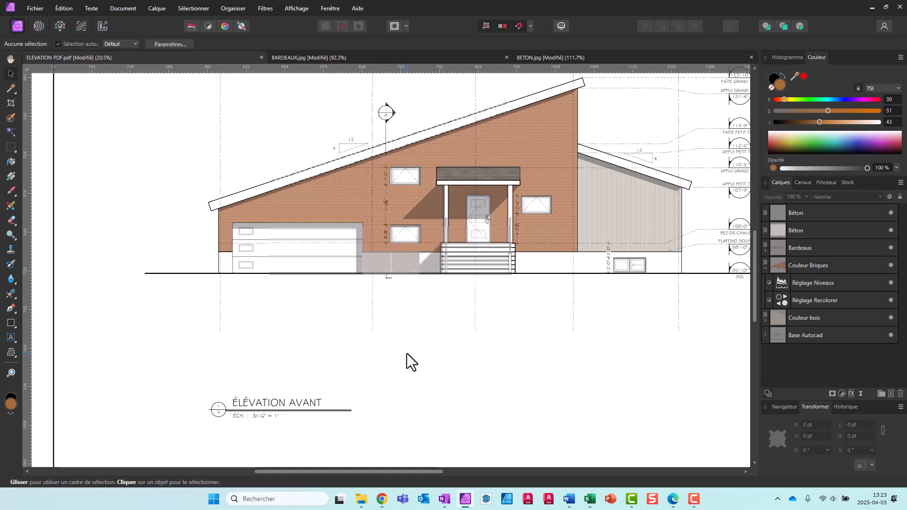
pyautogui.hotkey('ctrl', 'z')
pyautogui.hotkey('ctrl', 'z')
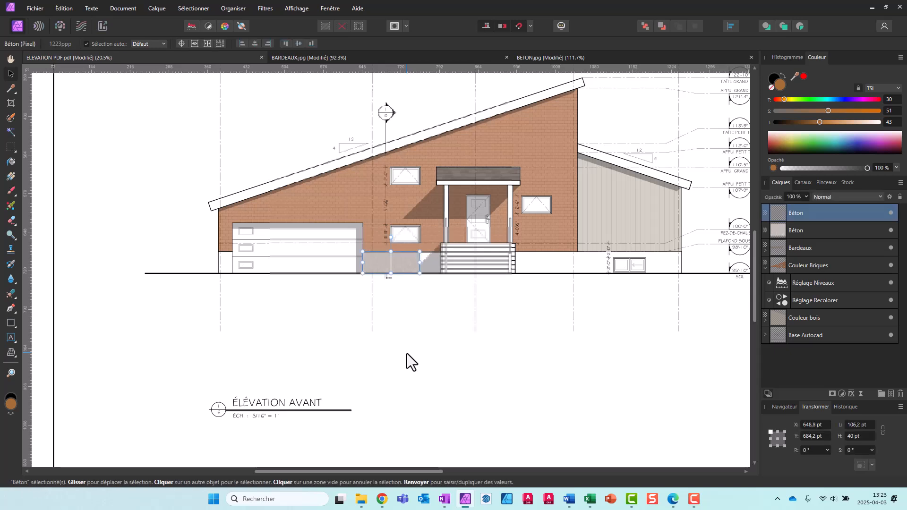
pyautogui.hotkey('ctrl', 'shift', 'z')
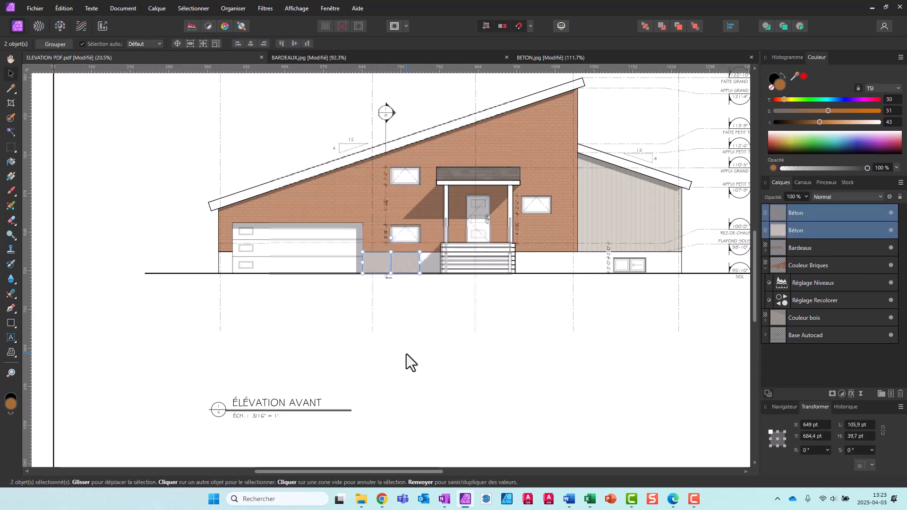
pyautogui.hotkey('ctrl', 'd')
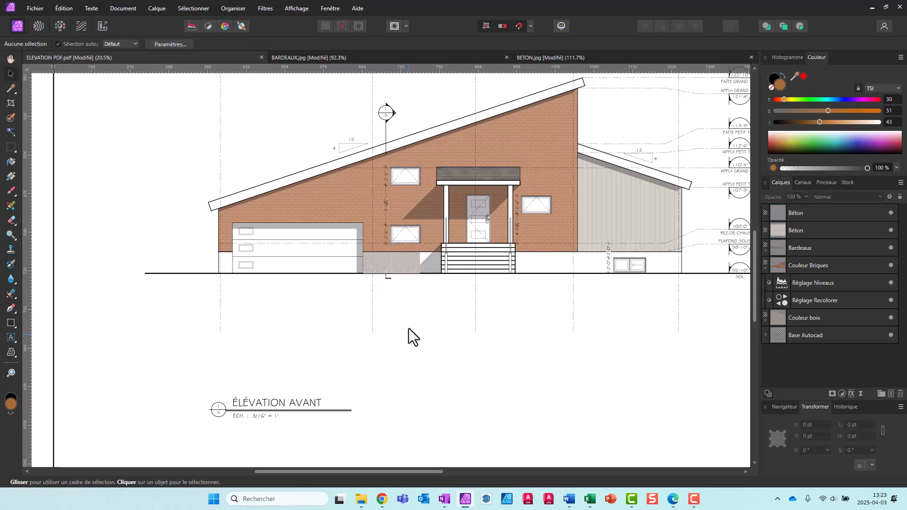
# Merge the two Béton layers and stretch the merged piece sideways to the porch steps, to a width of about 145.2 pt
pyautogui.scroll(5, 440, 283)
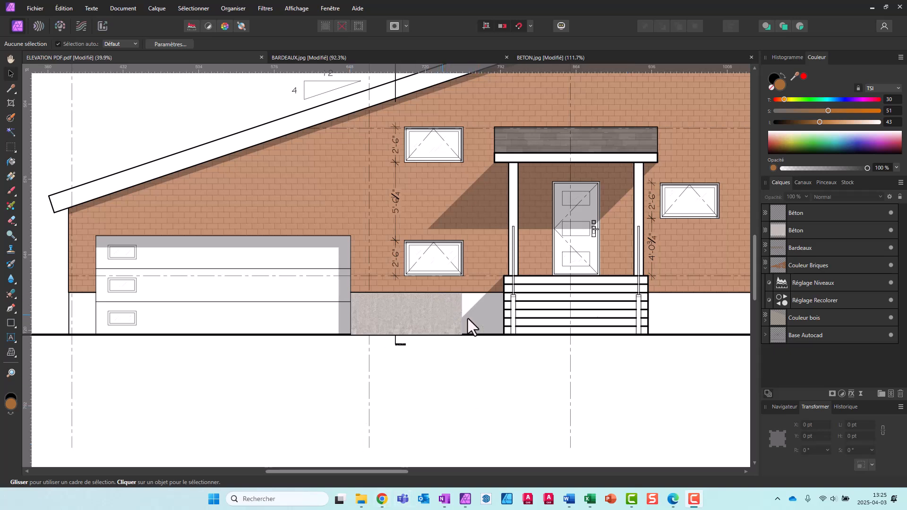
pyautogui.click(802, 213)
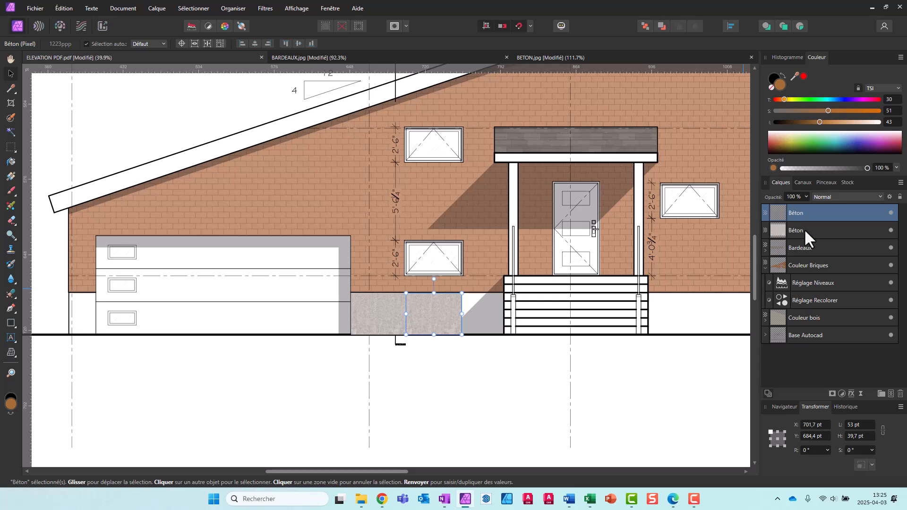
pyautogui.keyDown('shift'); pyautogui.click(804, 229); pyautogui.keyUp('shift')
pyautogui.rightClick(804, 229)
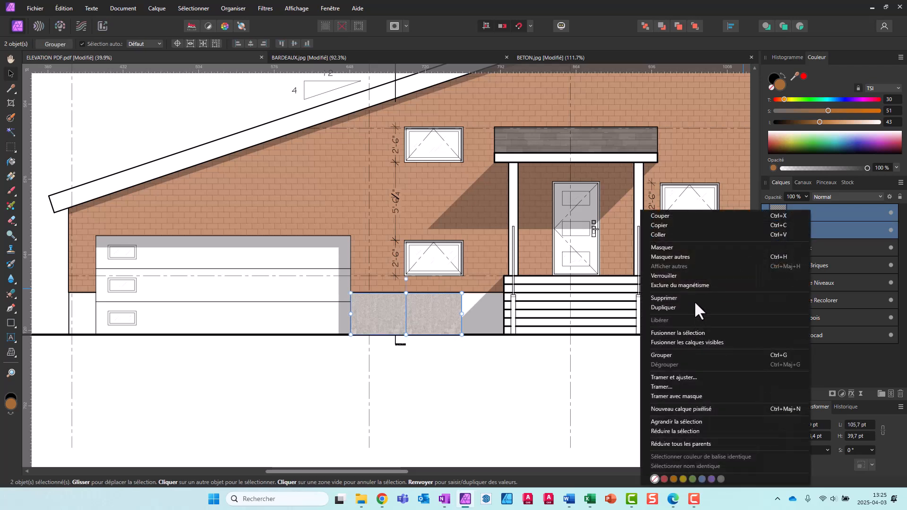
pyautogui.click(693, 332)
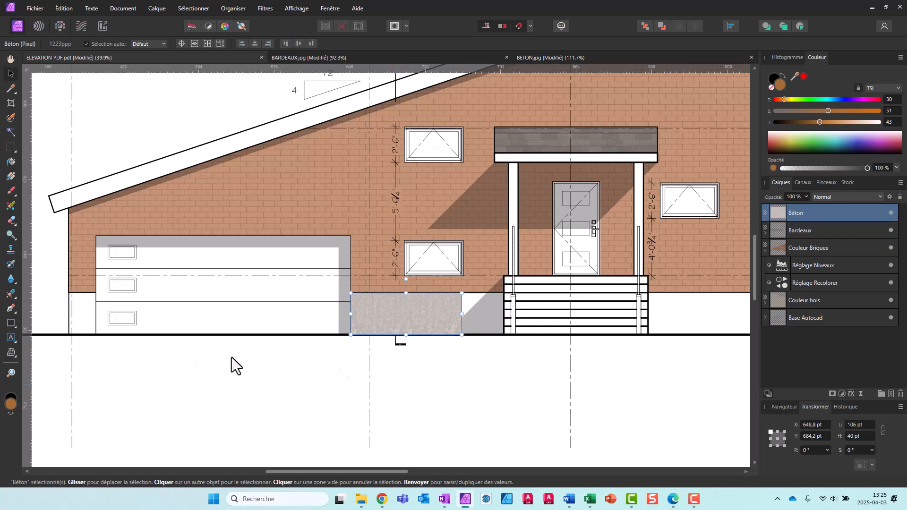
pyautogui.moveTo(462, 314); pyautogui.dragTo(504, 314)
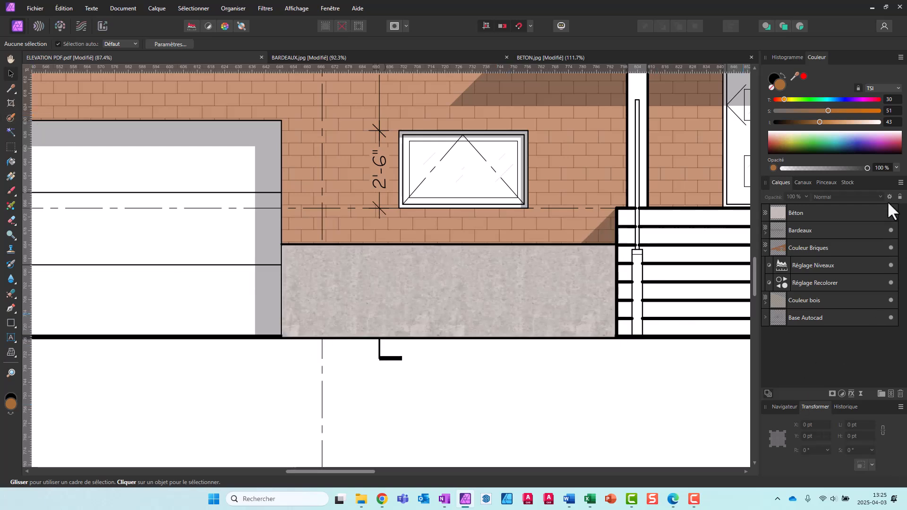
# Set the Béton layer's blend mode to Produit
pyautogui.click(839, 213)
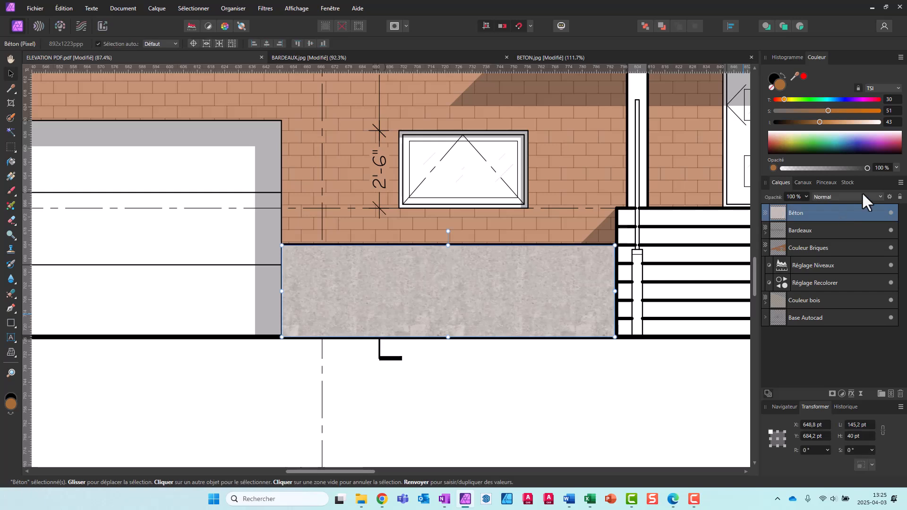
pyautogui.click(881, 197)
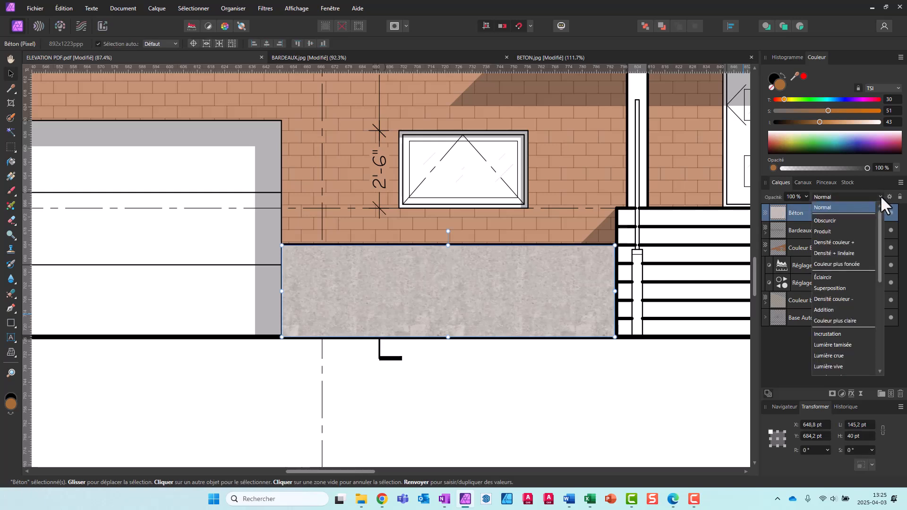
pyautogui.click(832, 231)
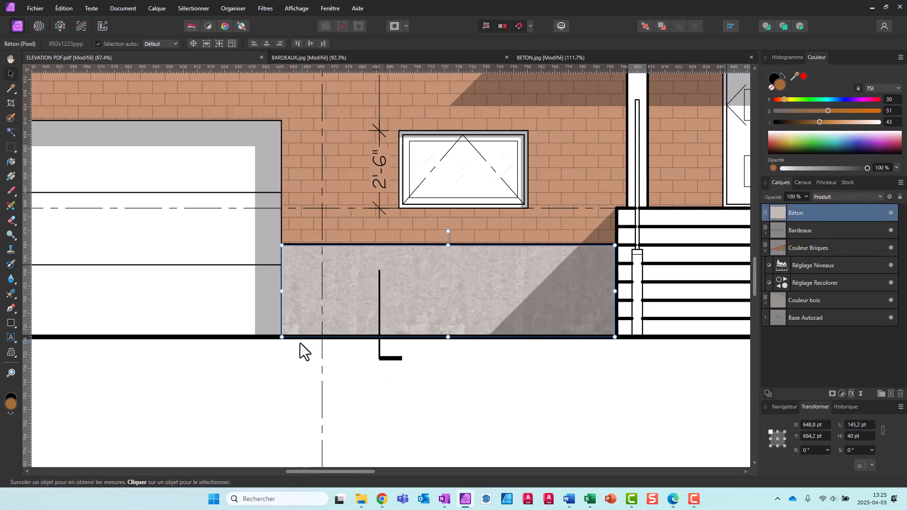
# Duplicate the Béton layer, place the copy against the right side of the porch steps at about X 933.2 pt, and deselect it
pyautogui.scroll(-5, 299, 343)
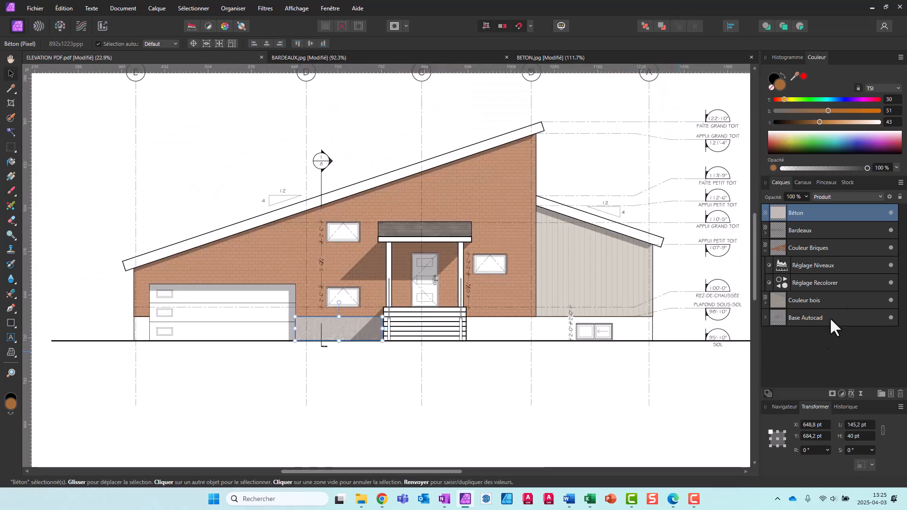
pyautogui.rightClick(809, 215)
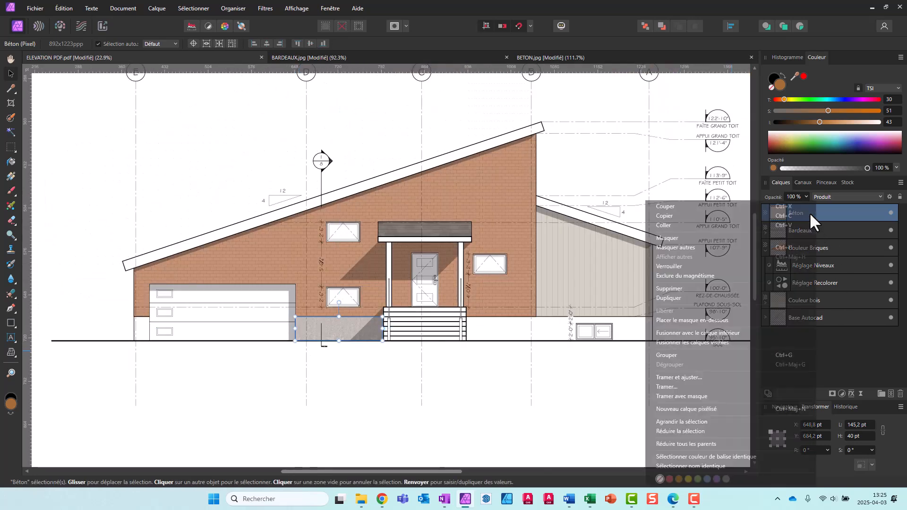
pyautogui.click(698, 298)
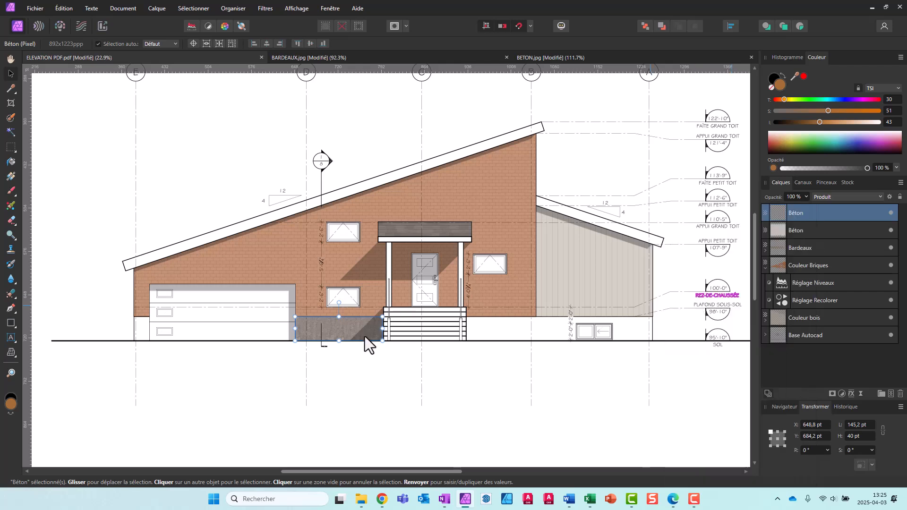
pyautogui.moveTo(332, 330); pyautogui.dragTo(503, 330)
pyautogui.click(491, 353)
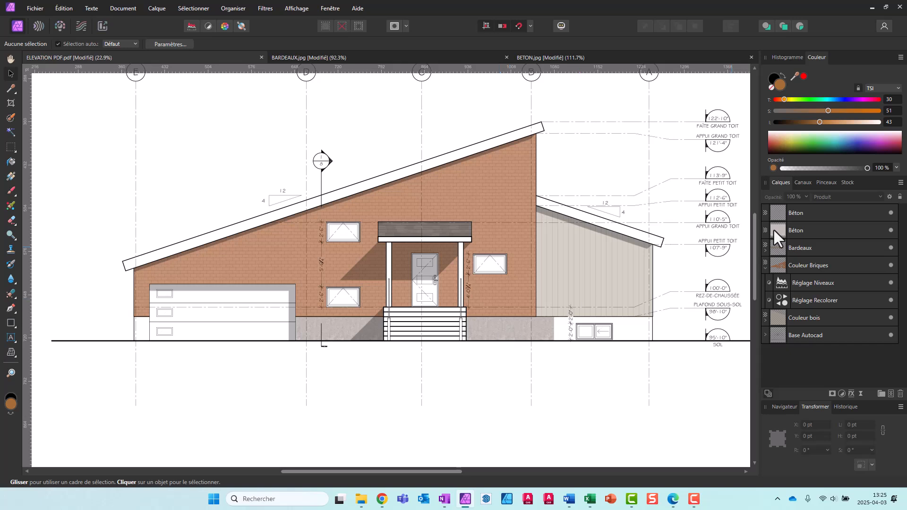
# Duplicate the Béton piece right of the porch and place the copy against its right edge, over the basement window, at about X 1078.5 pt
pyautogui.rightClick(500, 331)
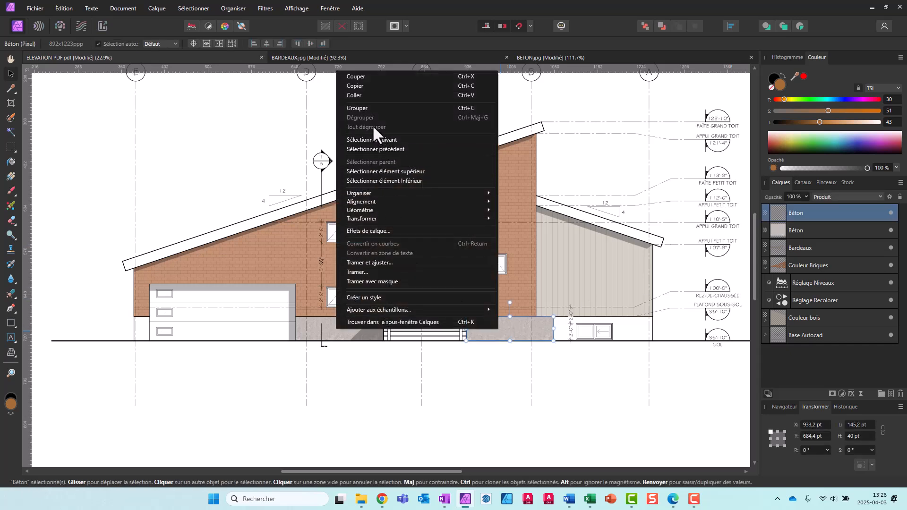
pyautogui.click(555, 410)
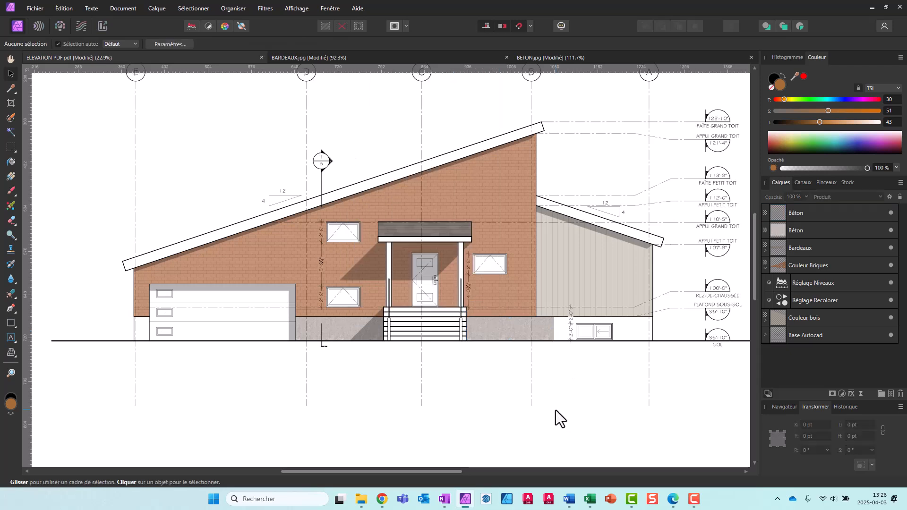
pyautogui.click(814, 211)
pyautogui.rightClick(814, 211)
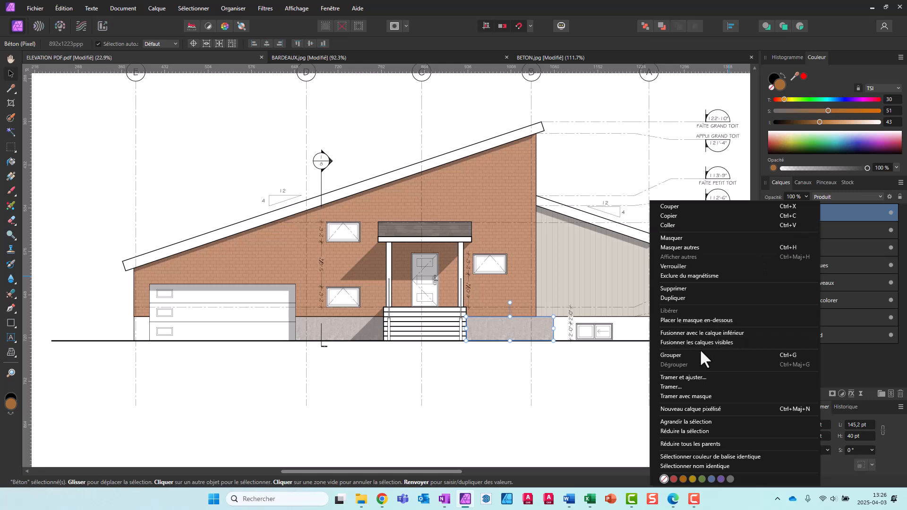
pyautogui.click(689, 297)
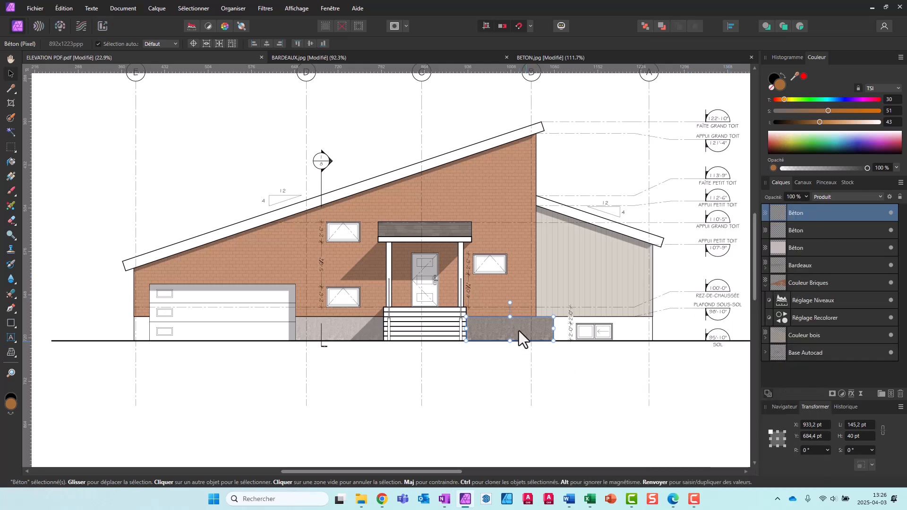
pyautogui.moveTo(522, 328); pyautogui.dragTo(609, 327)
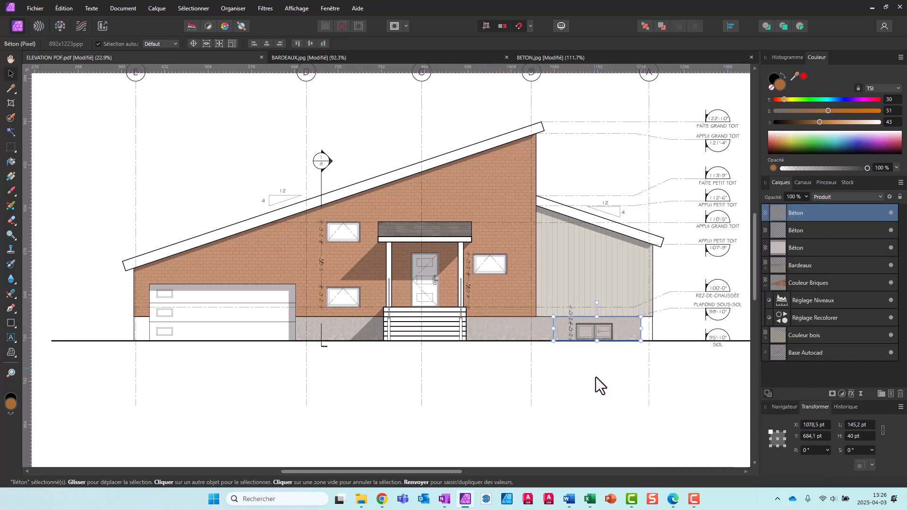
pyautogui.click(596, 378)
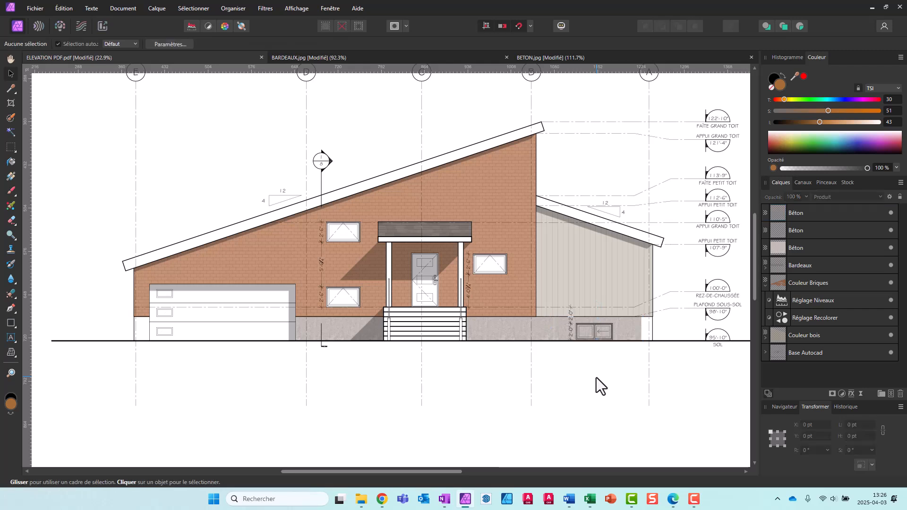
# Nudge the Béton piece over the basement window left to X 1078.1 pt to tighten the joint, and deselect it
pyautogui.click(567, 333)
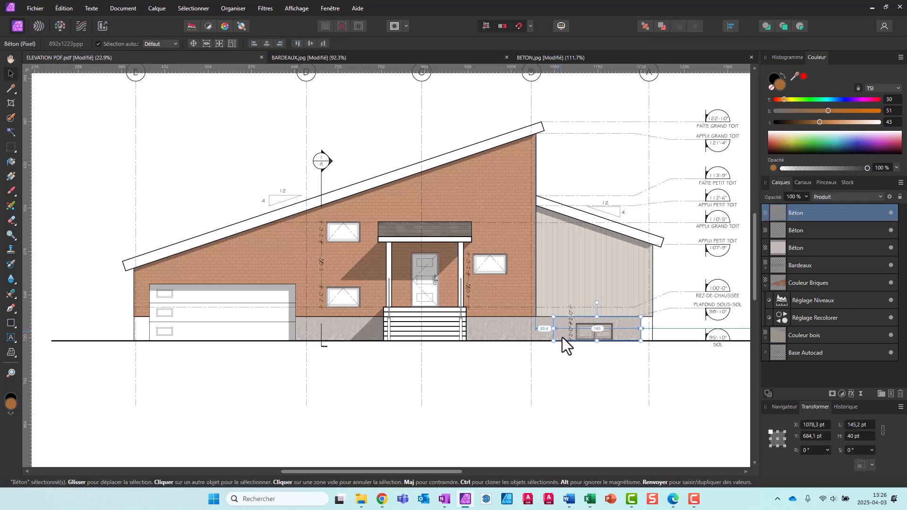
pyautogui.press('Left')
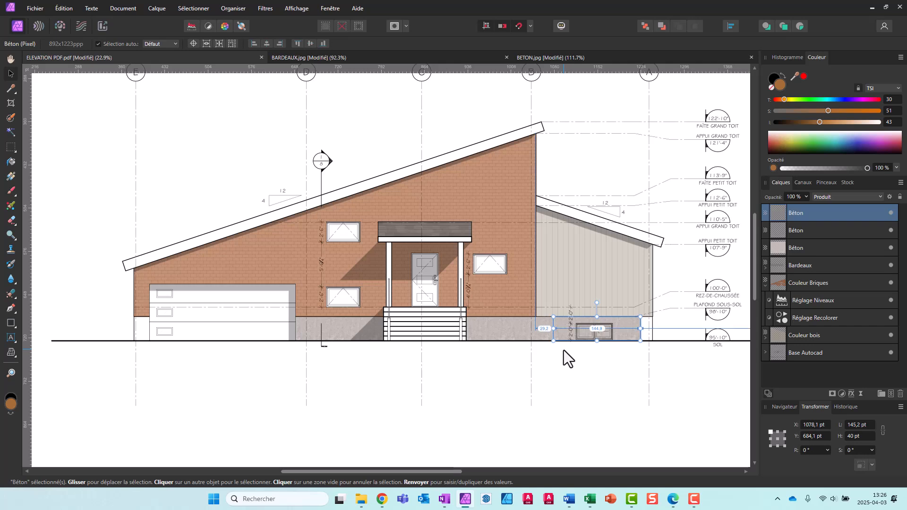
pyautogui.click(563, 350)
pyautogui.scroll(4, 551, 361)
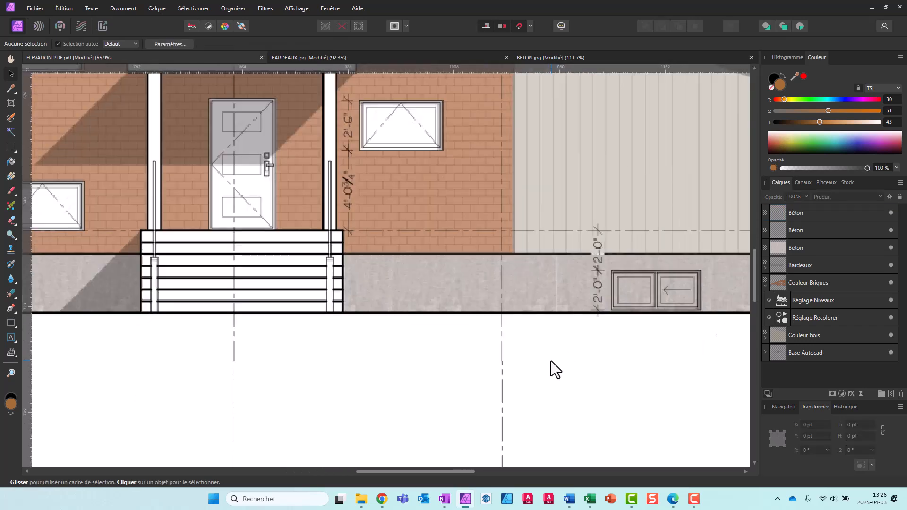
# Select the two Béton layers right of the porch steps and merge them into a single layer
pyautogui.scroll(-4, 523, 315)
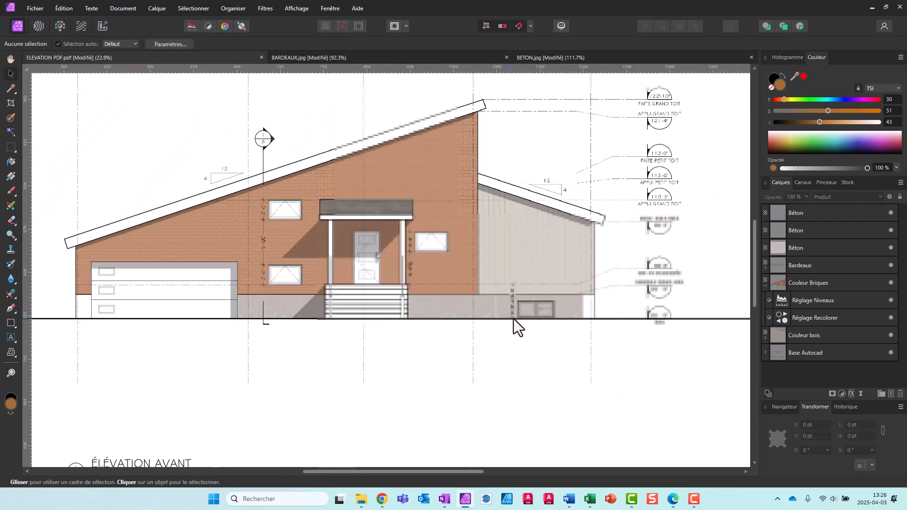
pyautogui.click(576, 310)
pyautogui.click(460, 304)
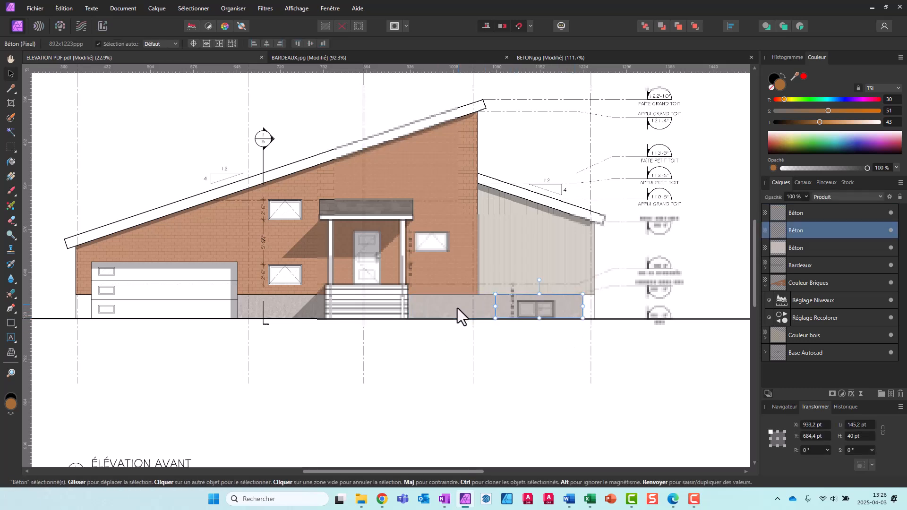
pyautogui.keyDown('shift'); pyautogui.click(814, 212); pyautogui.keyUp('shift')
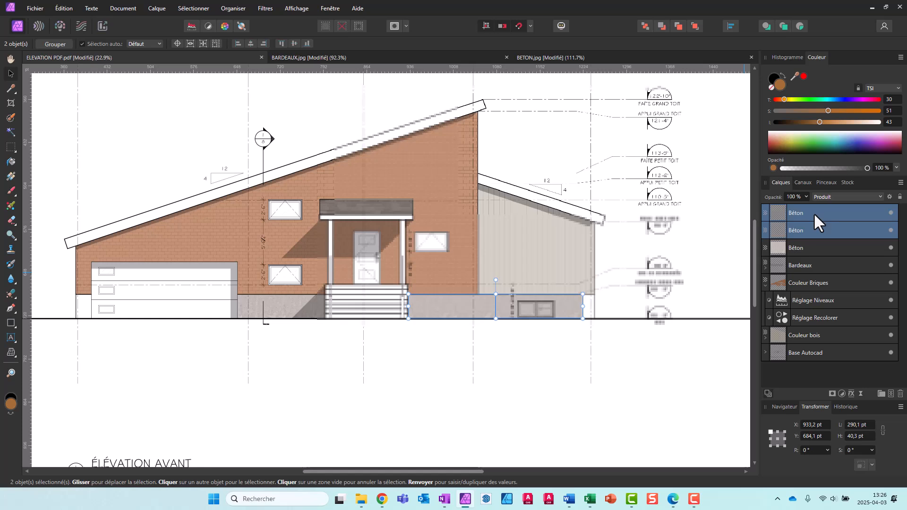
pyautogui.rightClick(815, 214)
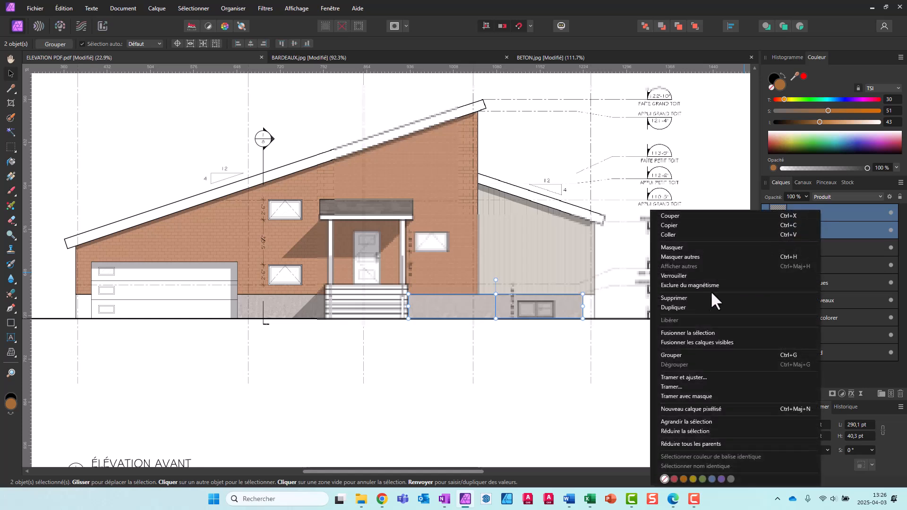
pyautogui.click(696, 330)
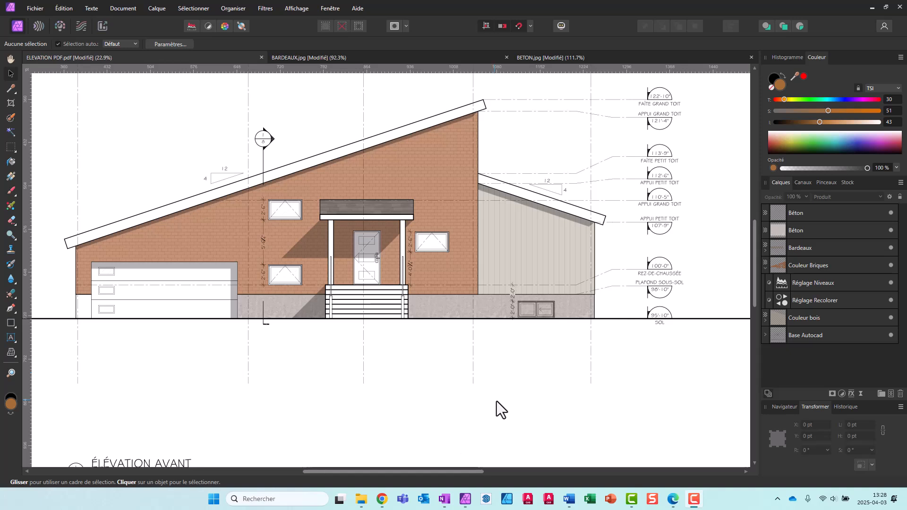
# Hide and show the upper Béton layer to check which part of the foundation wall it covers
pyautogui.scroll(2, 514, 401)
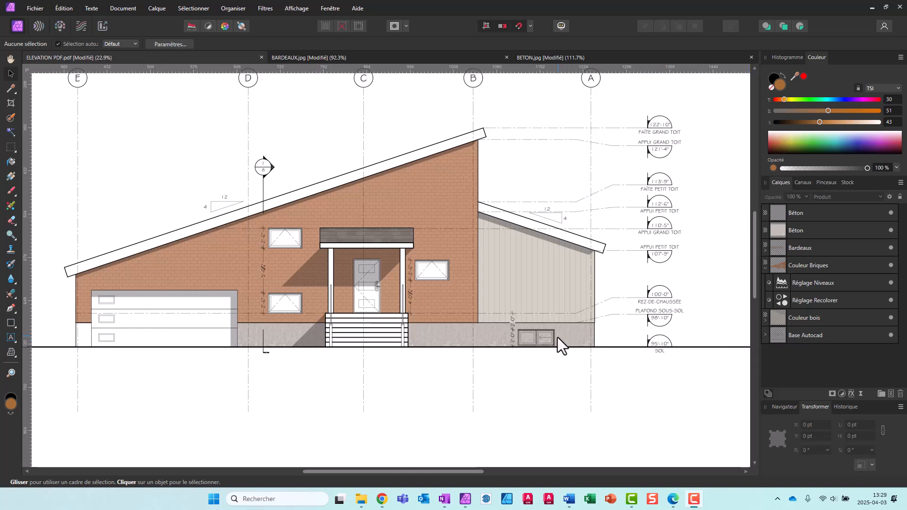
pyautogui.click(891, 213)
pyautogui.click(891, 213)
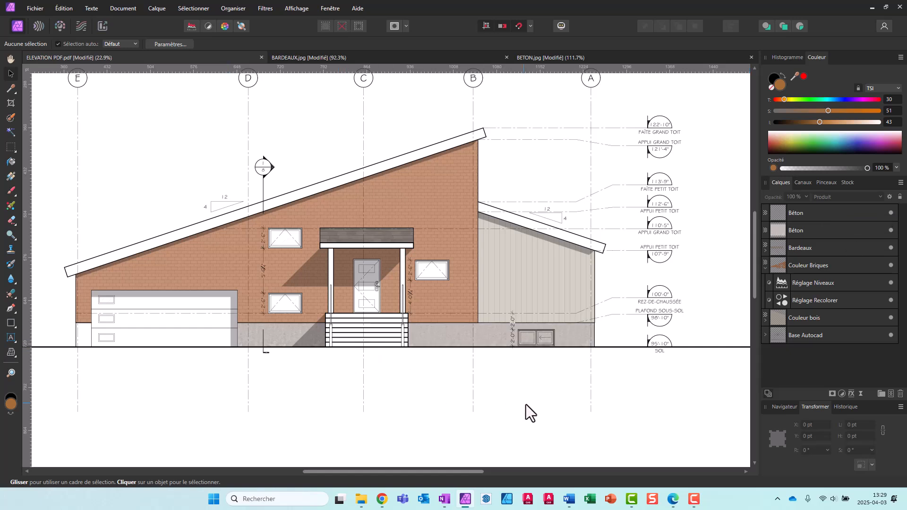
# Cut the basement window out of the upper Béton layer using a rectangular selection of about 339 × 150 px along its frame
pyautogui.click(809, 210)
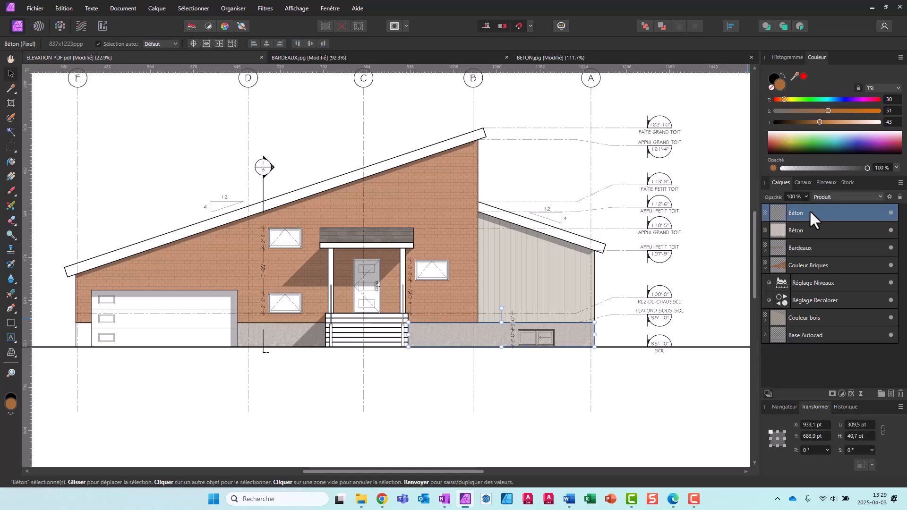
pyautogui.click(10, 146)
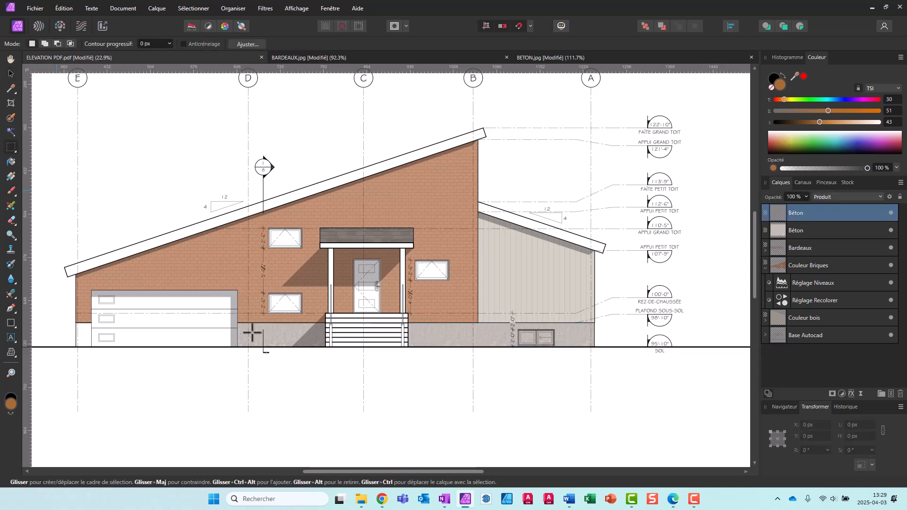
pyautogui.scroll(5, 521, 387)
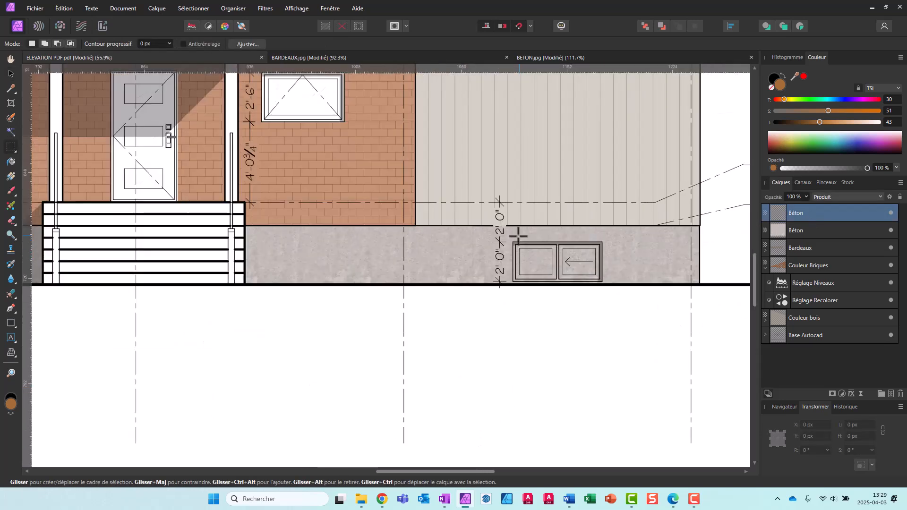
pyautogui.scroll(5, 505, 238)
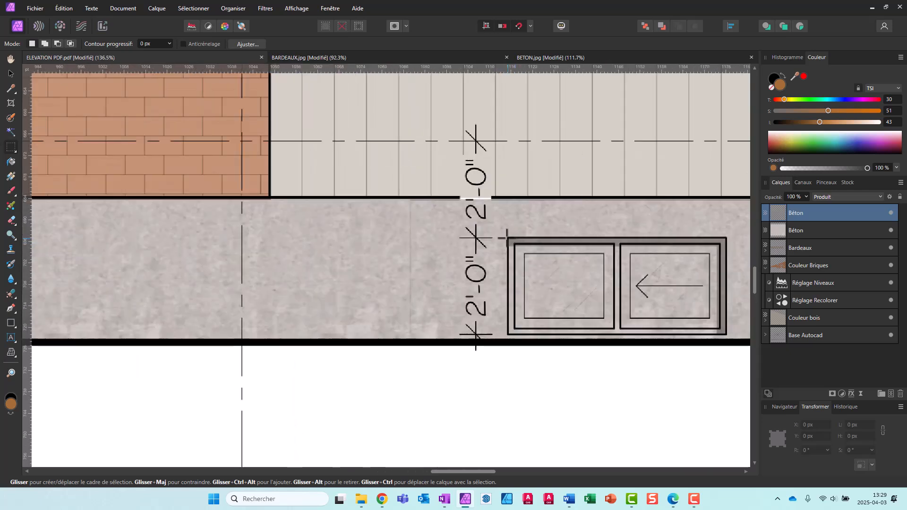
pyautogui.moveTo(507, 238); pyautogui.dragTo(726, 335)
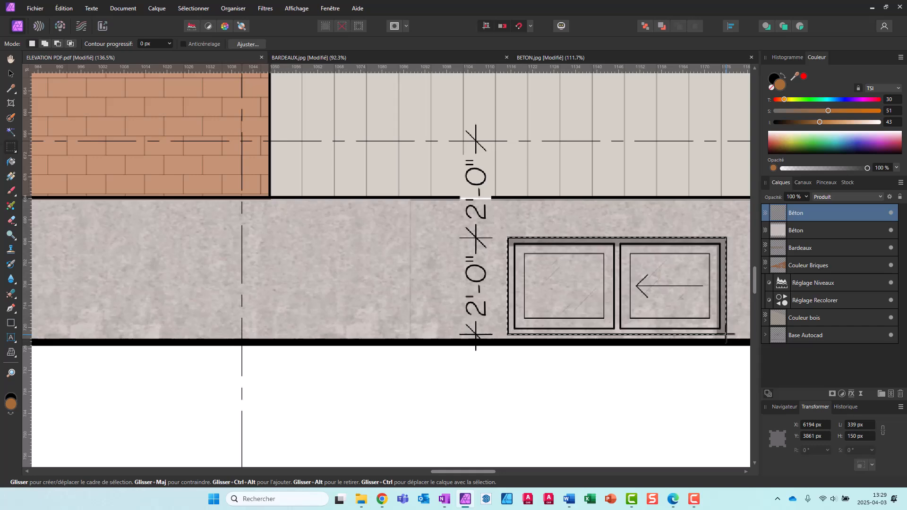
pyautogui.press('Delete')
# Clear the rectangular selection around the basement window and merge the two Béton layers into a single layer
pyautogui.scroll(-8, 422, 364)
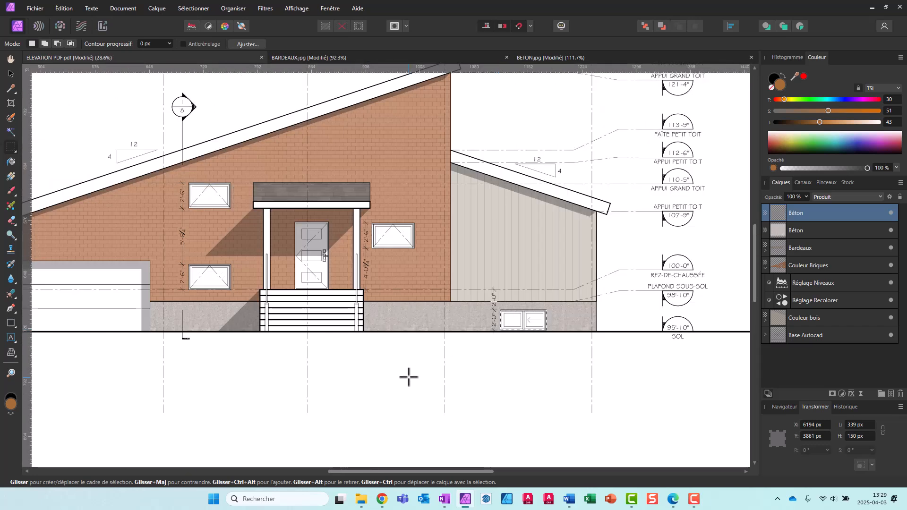
pyautogui.keyDown('shift'); pyautogui.click(823, 230); pyautogui.keyUp('shift')
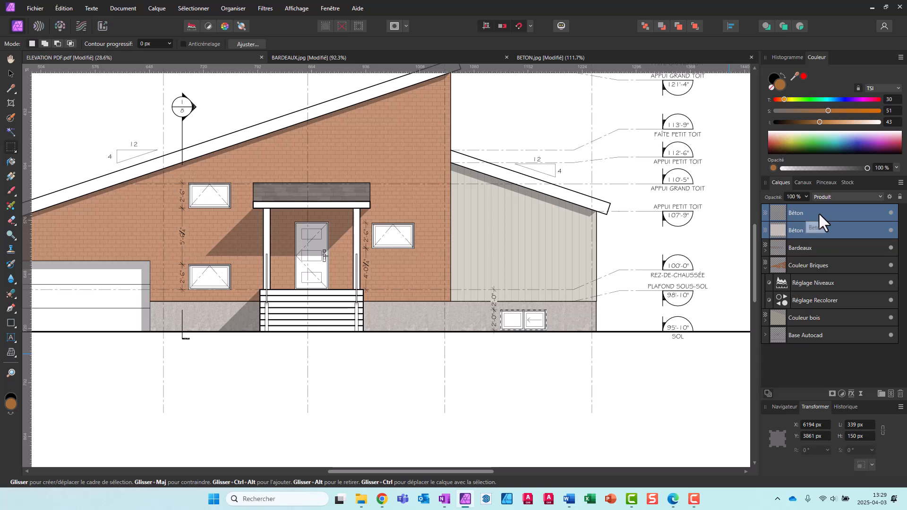
pyautogui.rightClick(818, 212)
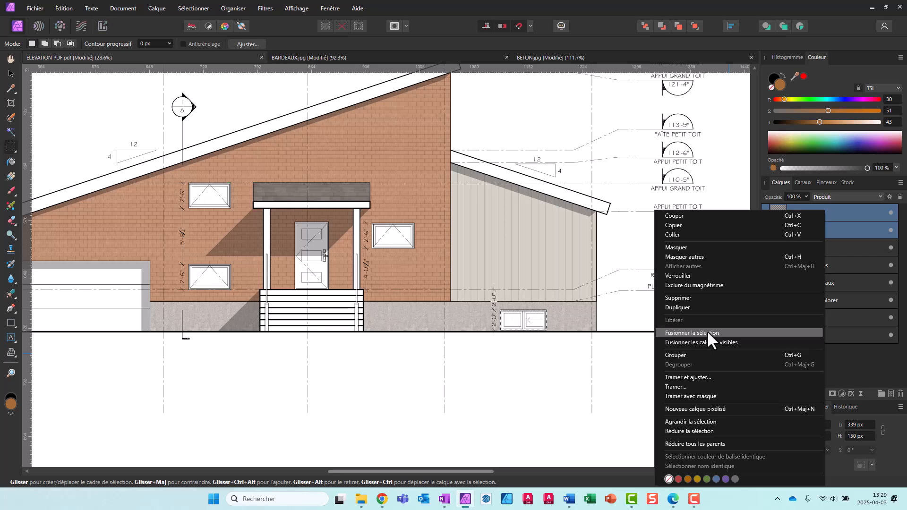
pyautogui.click(505, 384)
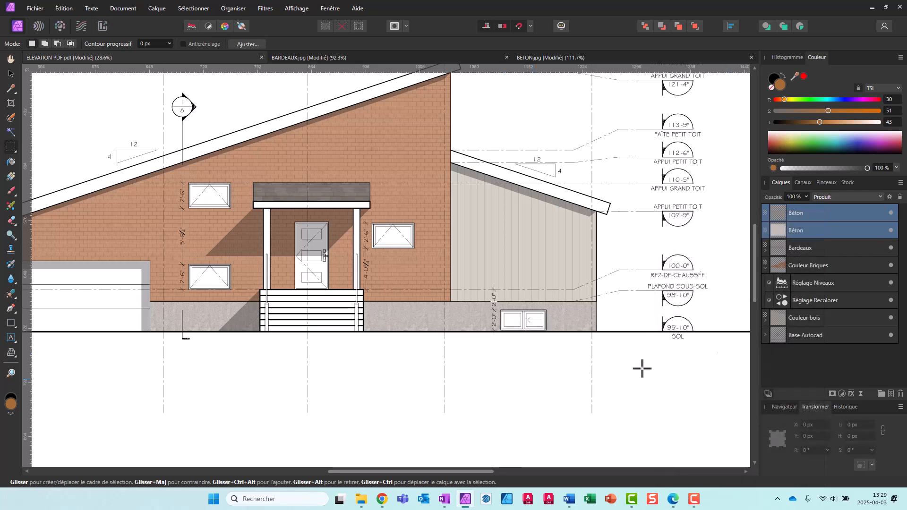
pyautogui.rightClick(816, 230)
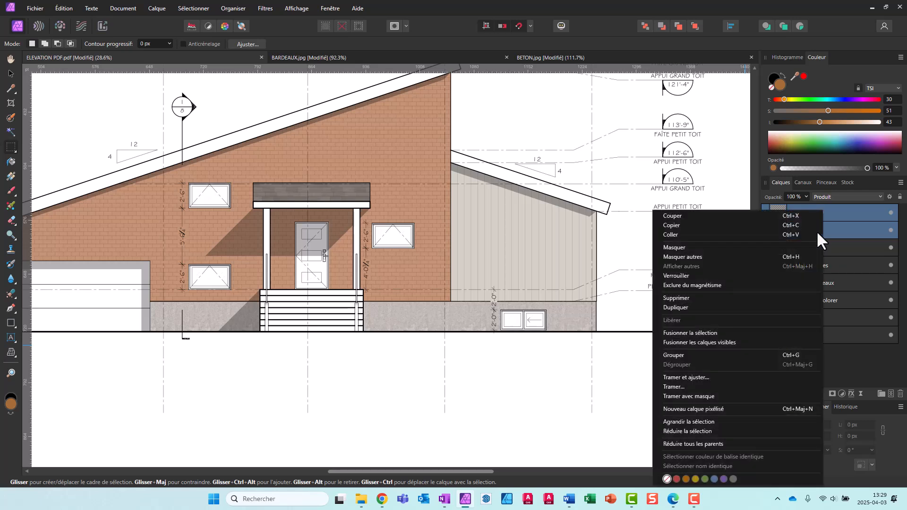
pyautogui.click(696, 332)
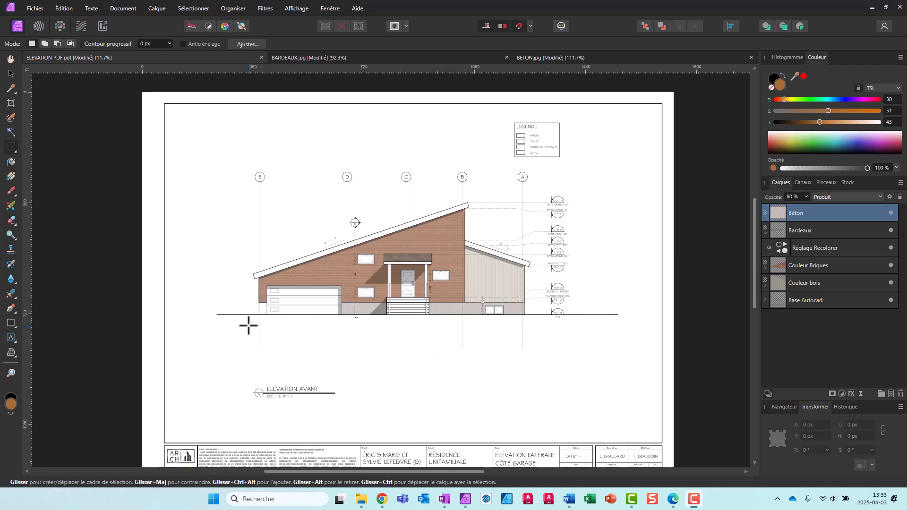
# Collapse the Bardeaux layer, and turn all four texture layers off and back on to compare with the Base Autocad drawing
pyautogui.click(766, 232)
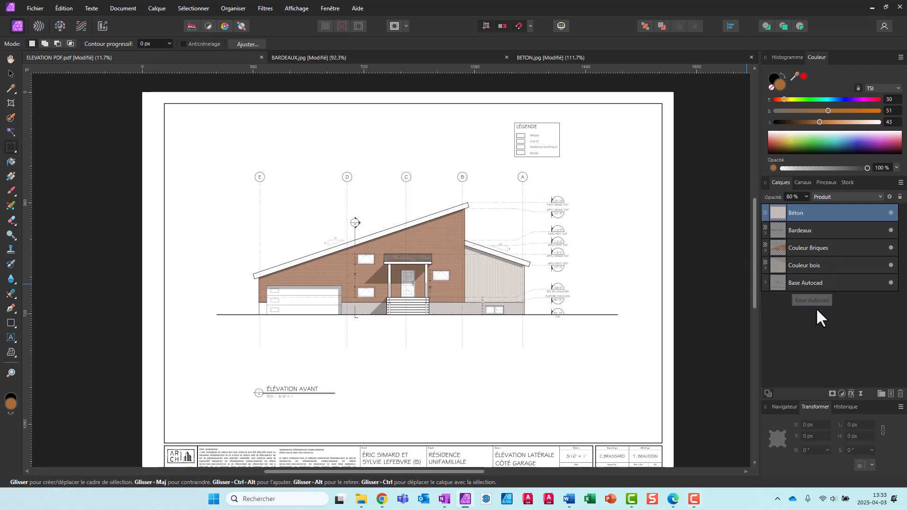
pyautogui.click(891, 248)
pyautogui.click(891, 230)
pyautogui.click(891, 213)
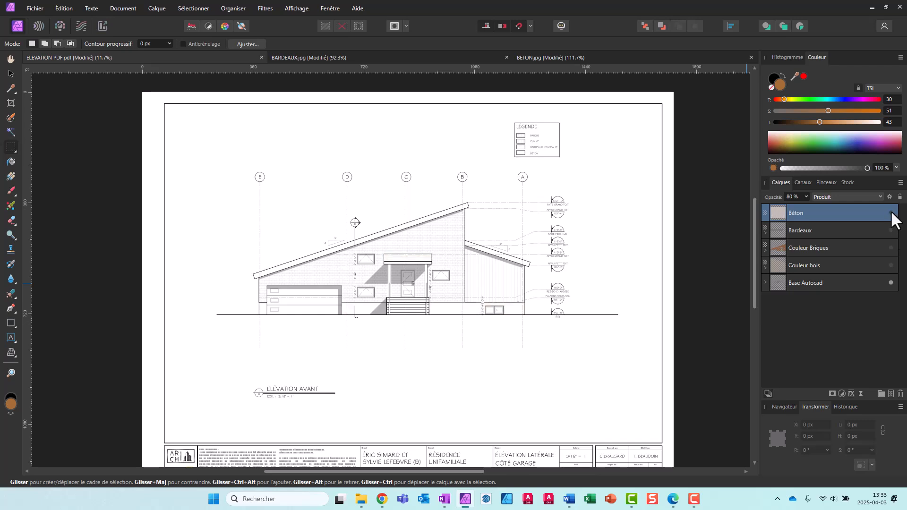
pyautogui.click(891, 213)
pyautogui.click(891, 230)
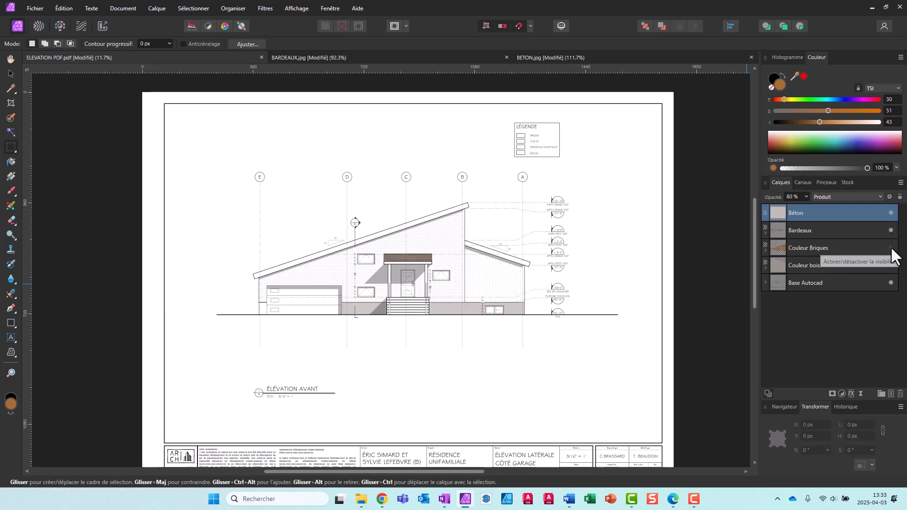
pyautogui.click(891, 248)
pyautogui.click(889, 265)
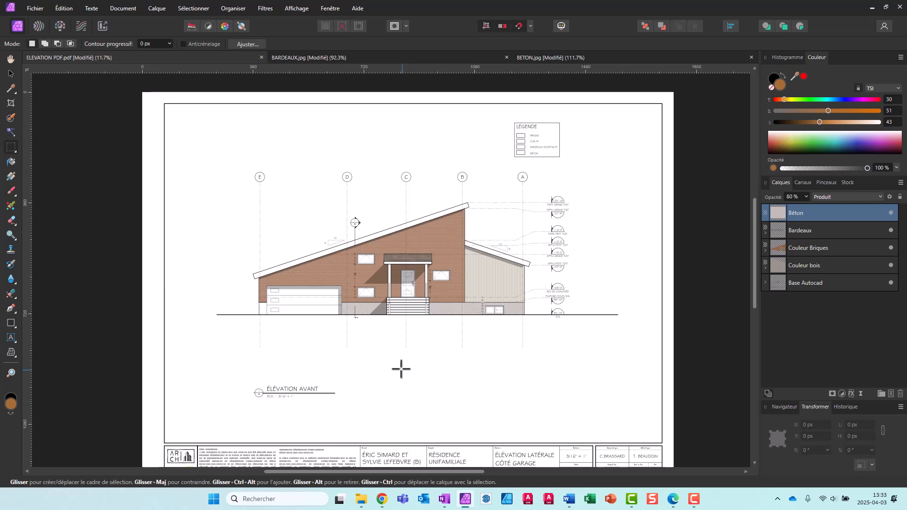
# Save the project as ELEVATION PDF.afphoto in the DOCUMENTS DE BASE folder
pyautogui.click(33, 9)
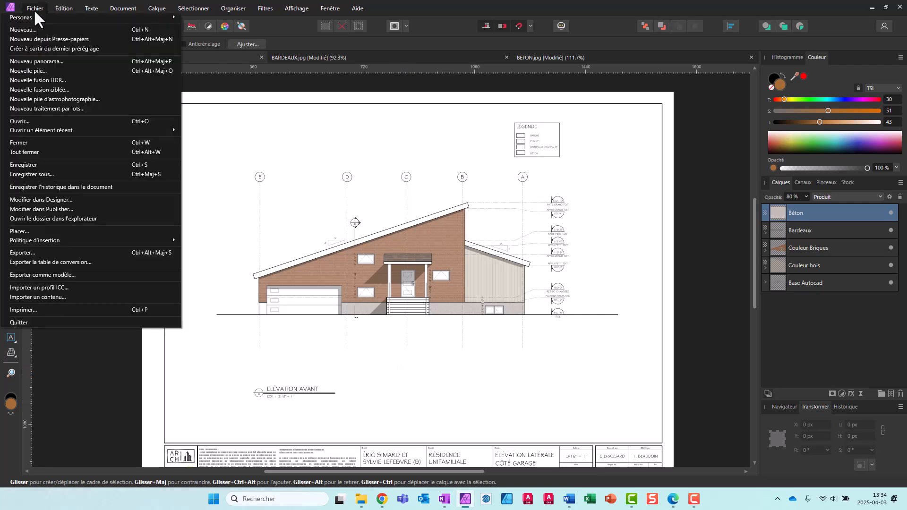
pyautogui.click(49, 165)
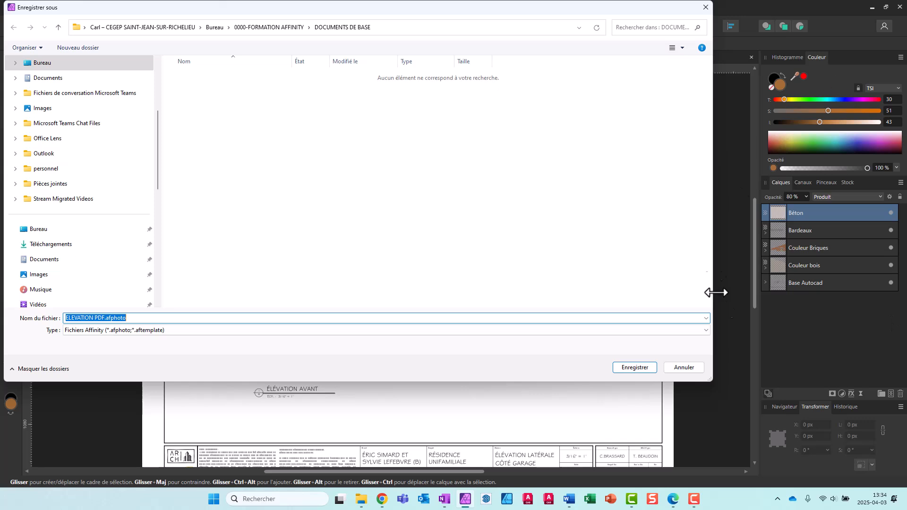
pyautogui.click(630, 367)
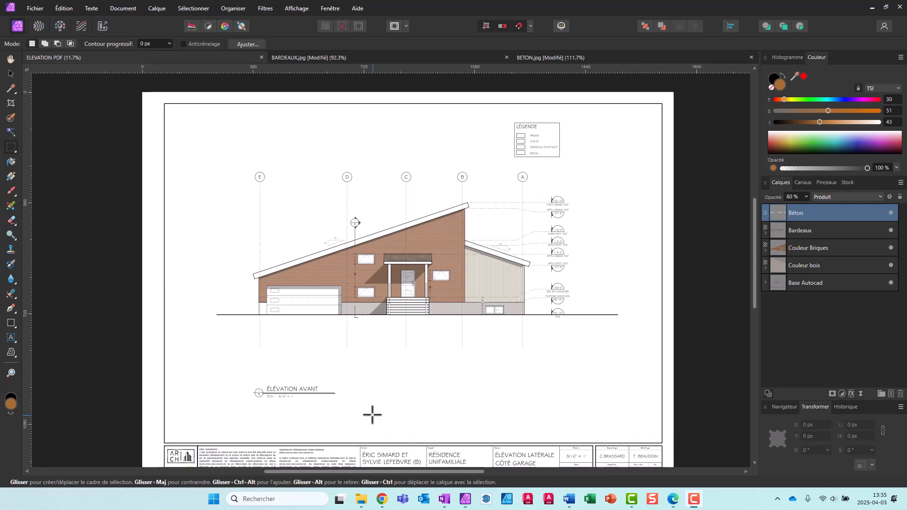
# Set up an export of the textured elevation in PDF format
pyautogui.click(33, 8)
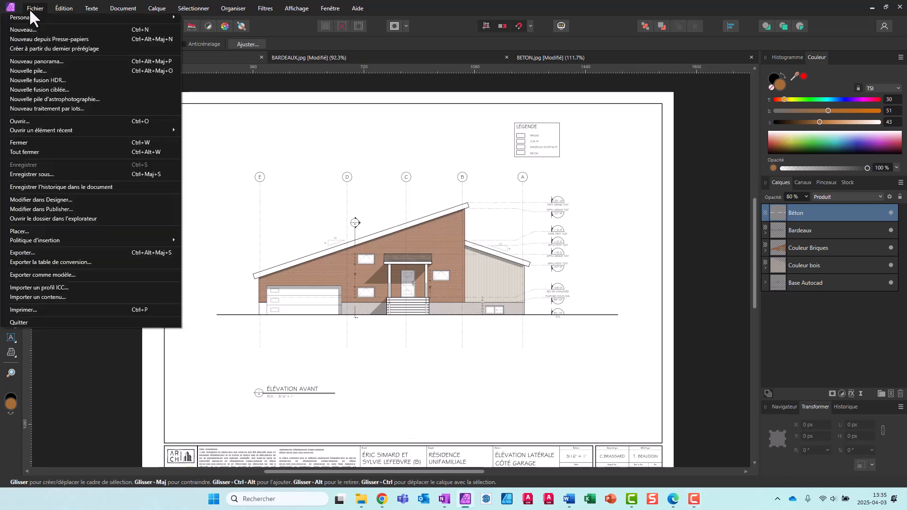
pyautogui.click(51, 253)
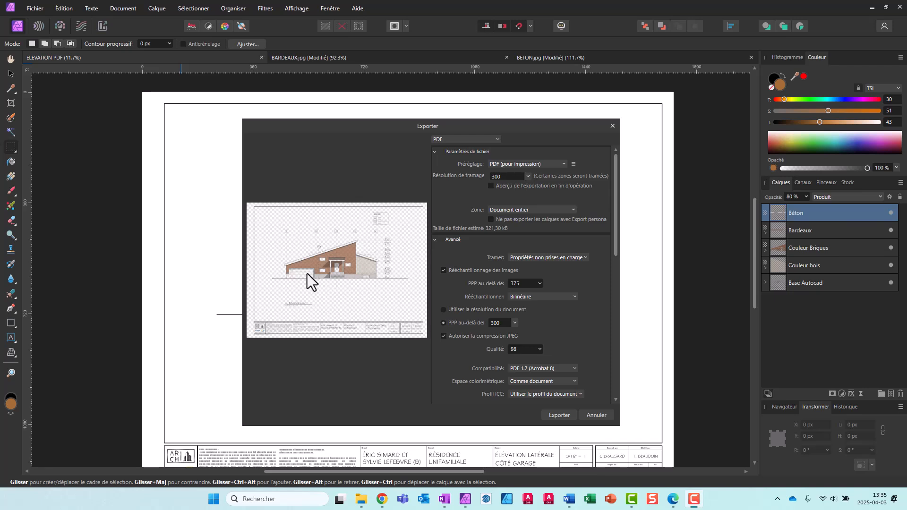
pyautogui.click(492, 137)
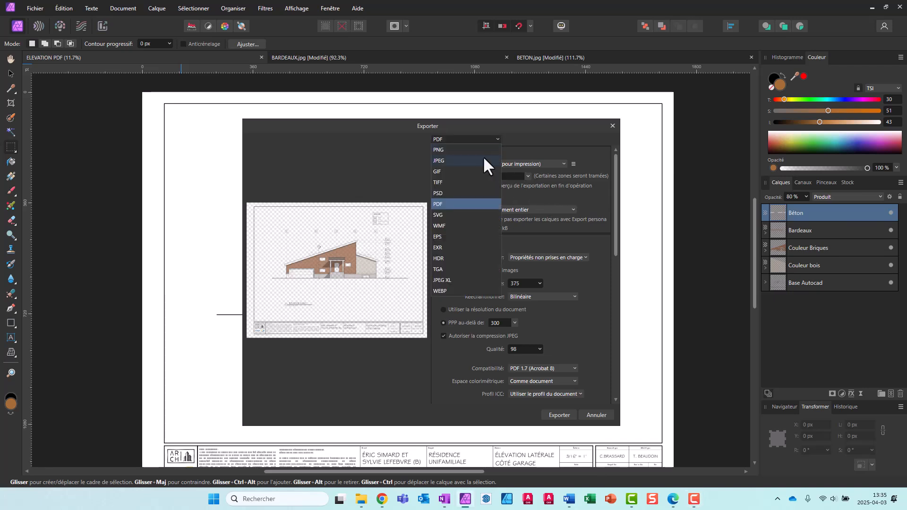
pyautogui.click(453, 205)
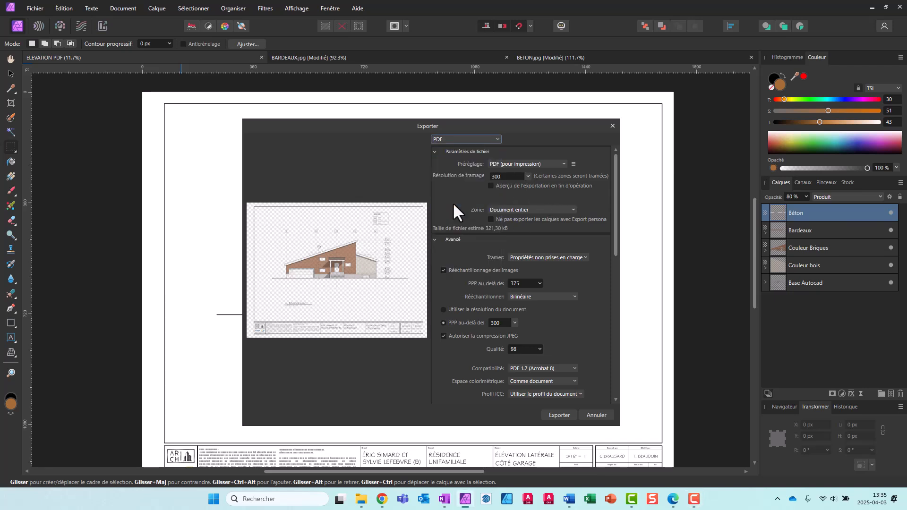
# Export the PDF under the name ELEVATION COULEUR PDF.pdf in the DOCUMENTS DE BASE folder
pyautogui.click(563, 415)
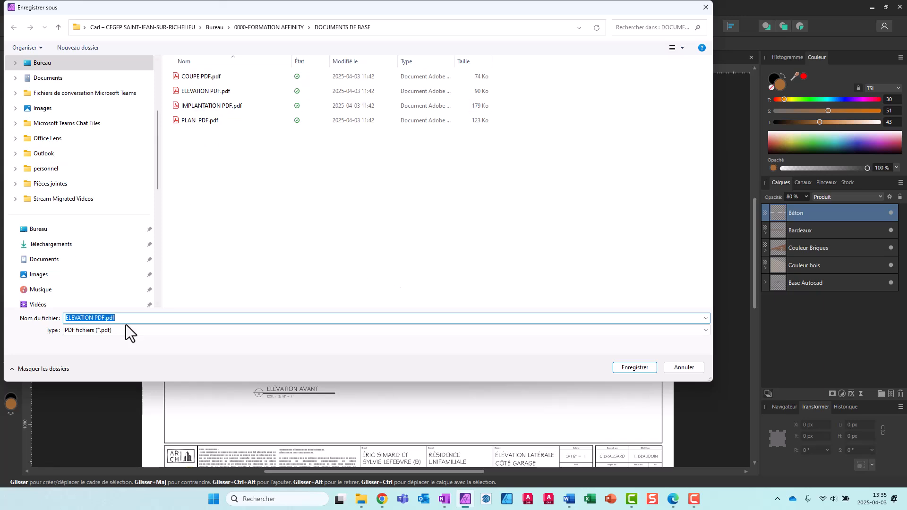
pyautogui.click(94, 317)
pyautogui.write('COULEUR')
pyautogui.click(642, 365)
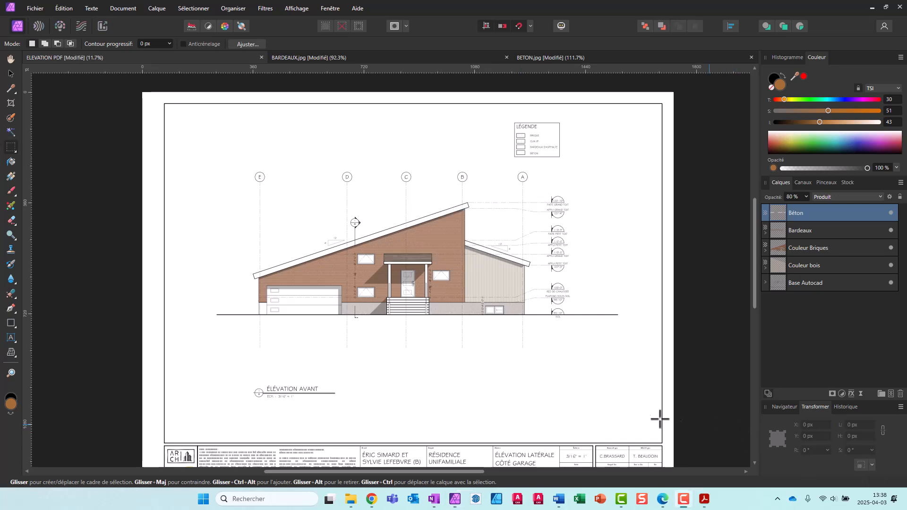
# Open ELEVATION COULEUR PDF.pdf from the PDF tirés d'Autocad folder in Acrobat and examine the textures up close and across the whole façade
pyautogui.moveTo(372, 500)
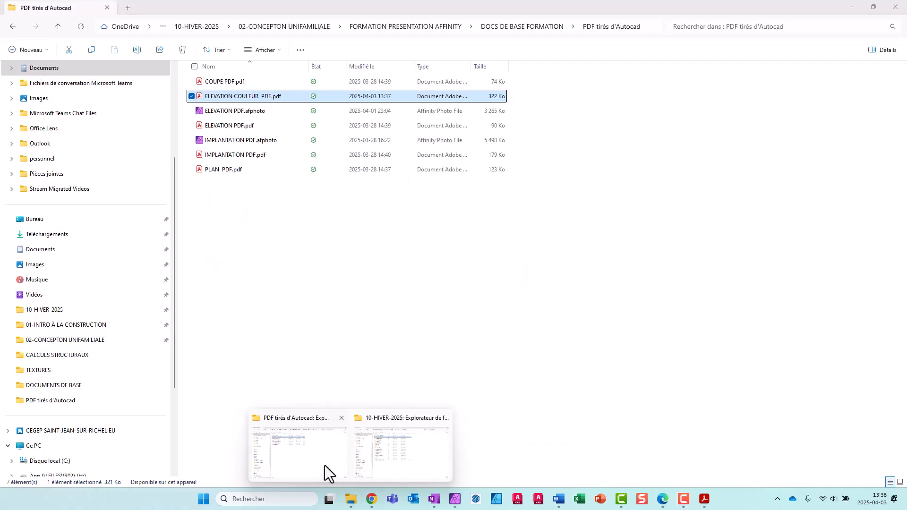
pyautogui.click(325, 466)
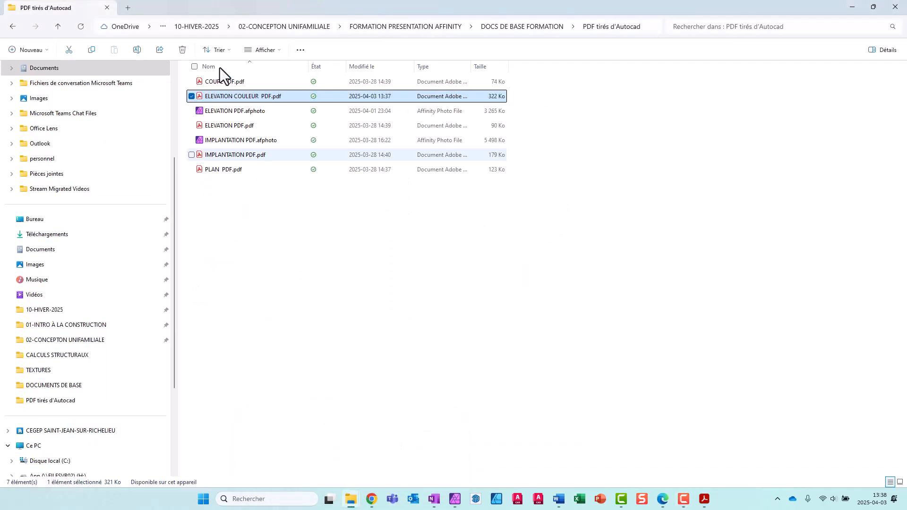
pyautogui.doubleClick(222, 99)
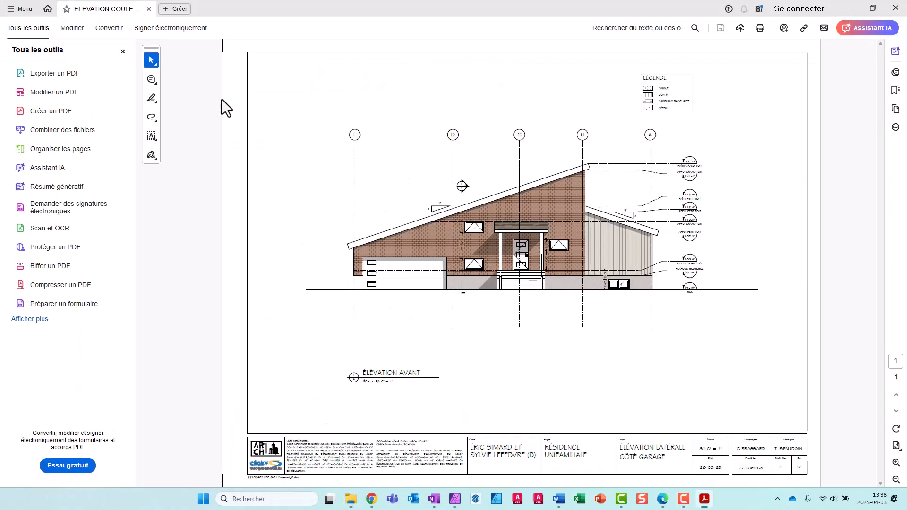
pyautogui.scroll(2, 546, 268)
pyautogui.scroll(1, 545, 268)
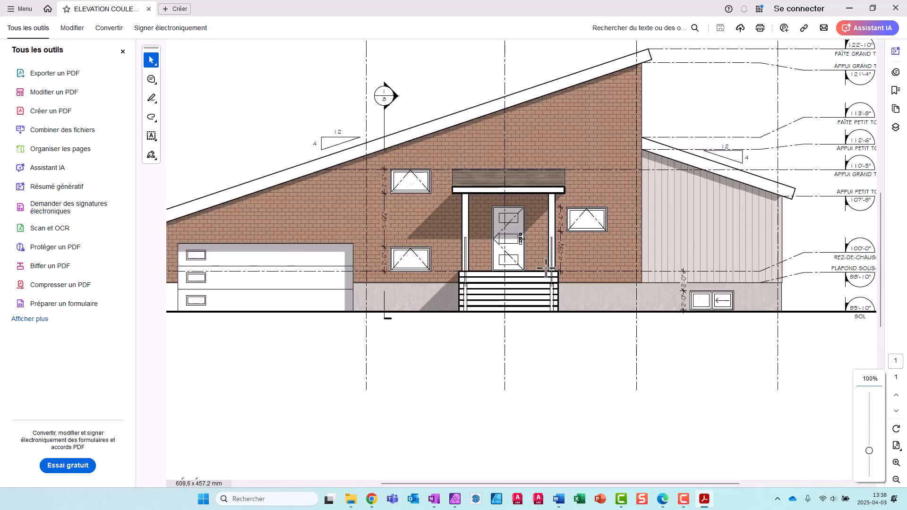
pyautogui.scroll(1, 546, 268)
pyautogui.scroll(-1, 547, 267)
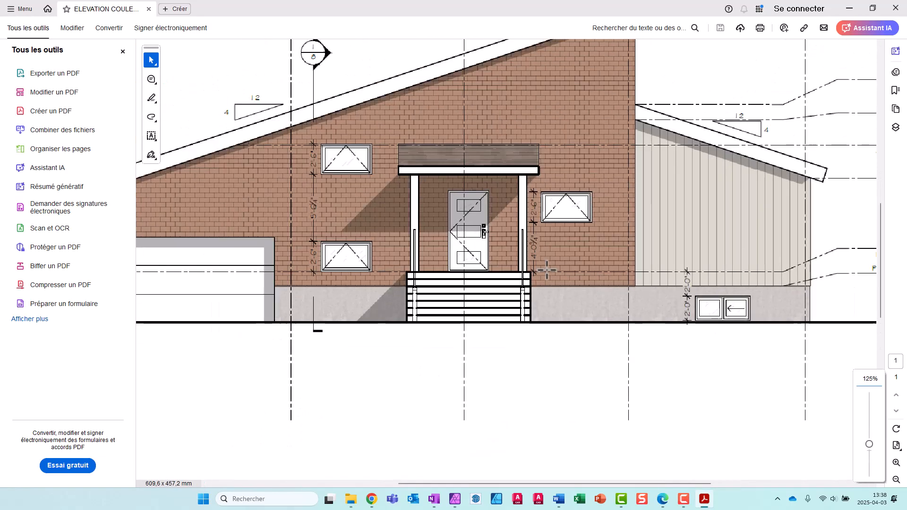
pyautogui.scroll(-1, 547, 270)
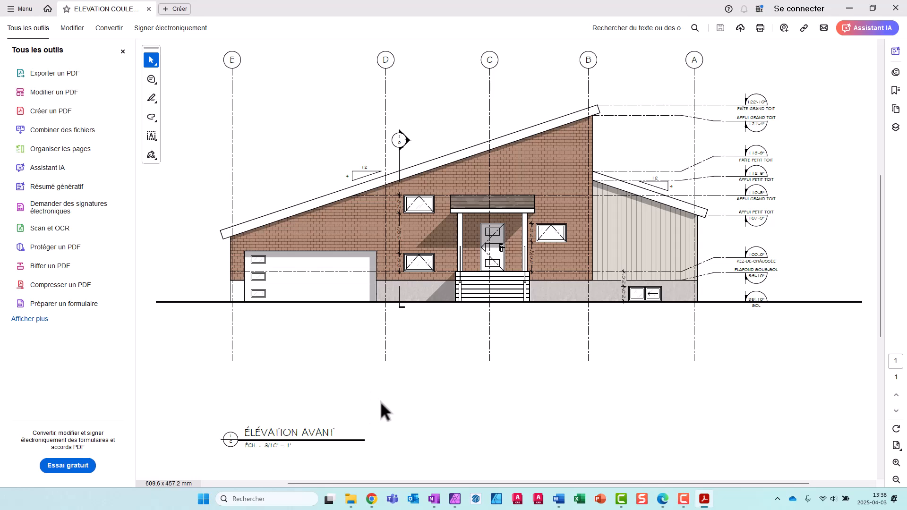
pyautogui.scroll(-1, 382, 400)
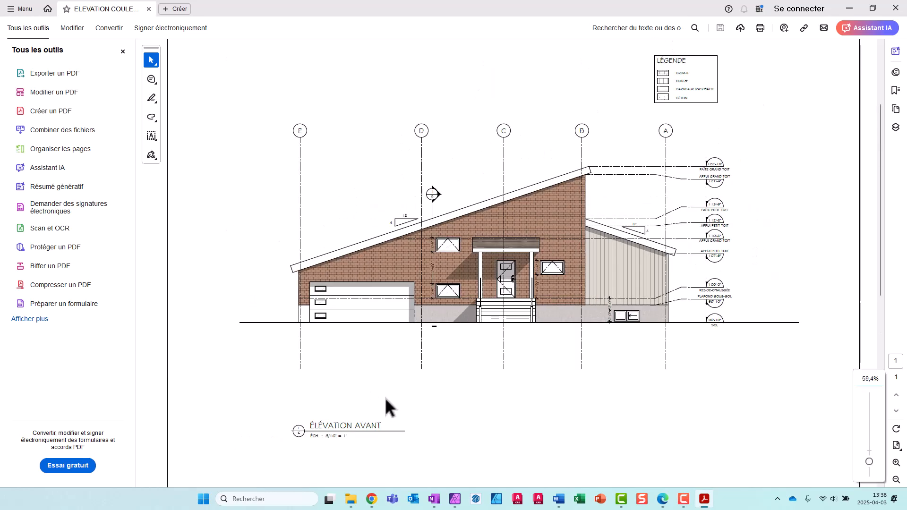